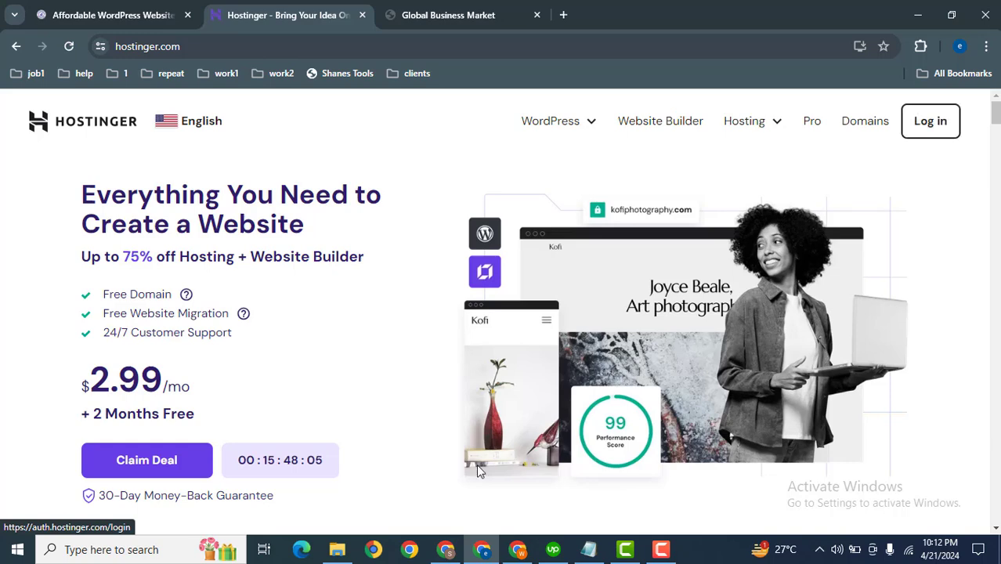
Switch to the browser tab showing the Global Business Market website.
click(446, 549)
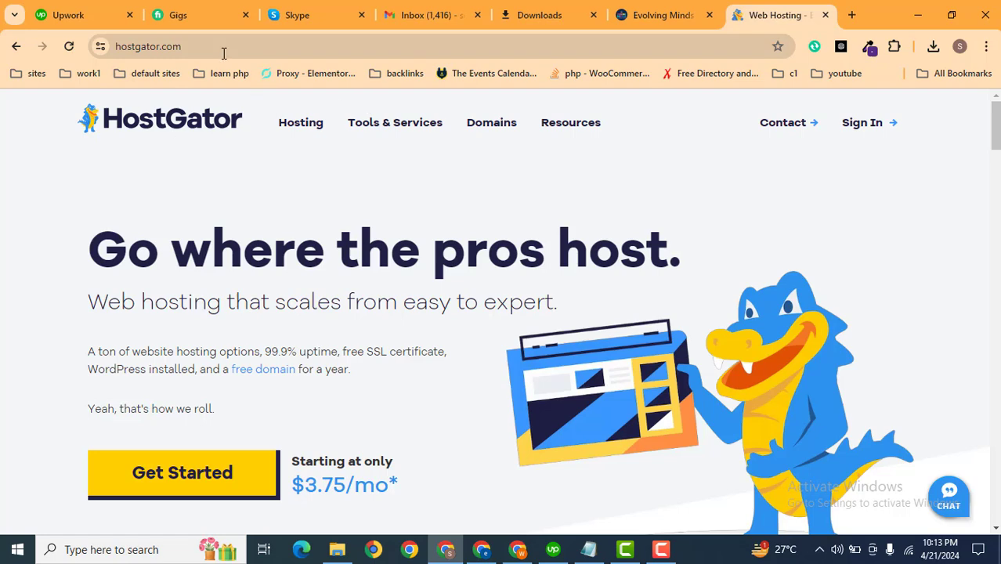
mouse_move(357, 123)
click(482, 549)
click(427, 8)
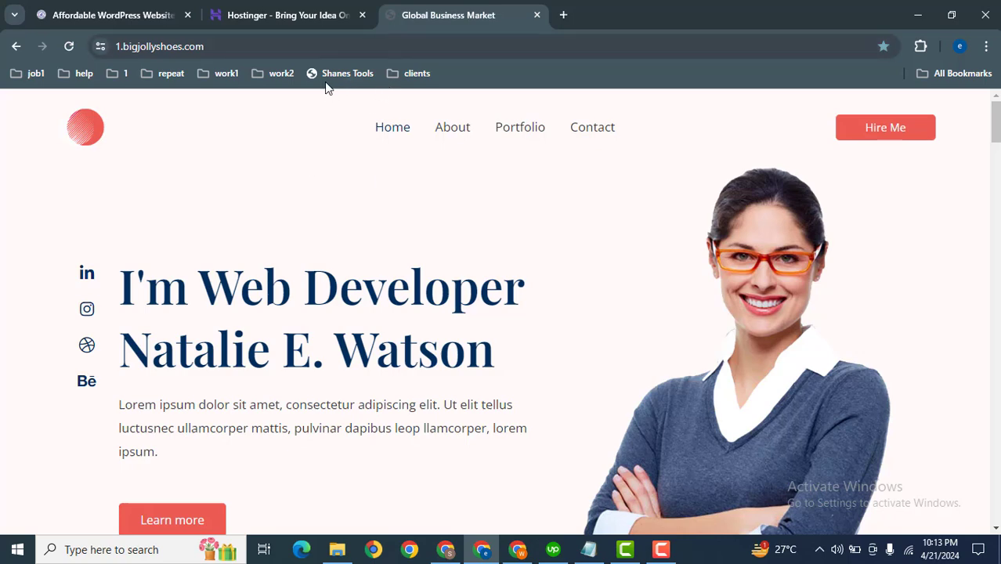
Open the site's wp-admin address and log in to the WordPress dashboard with the saved admin credentials.
click(365, 43)
click(353, 45)
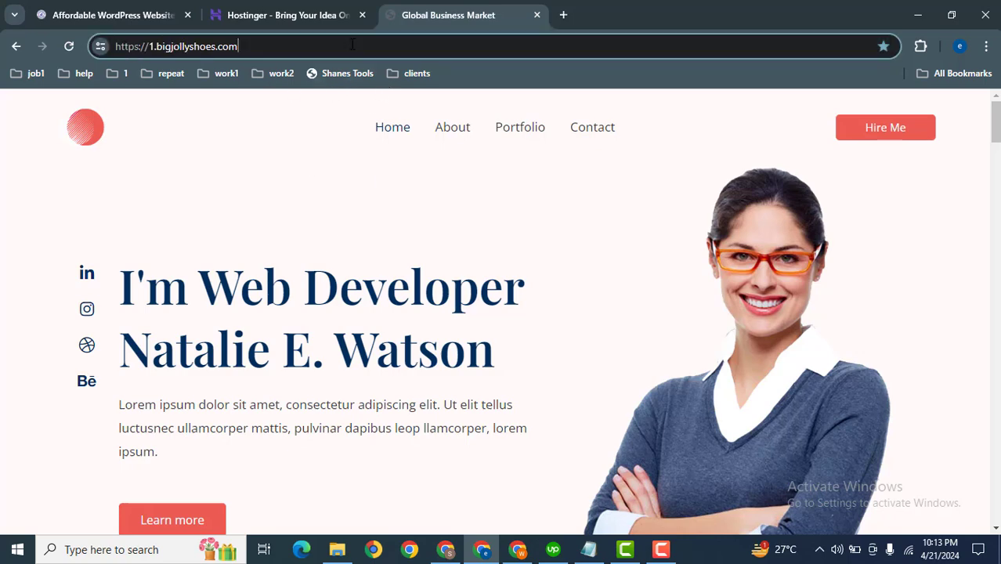
key(Down)
key(Return)
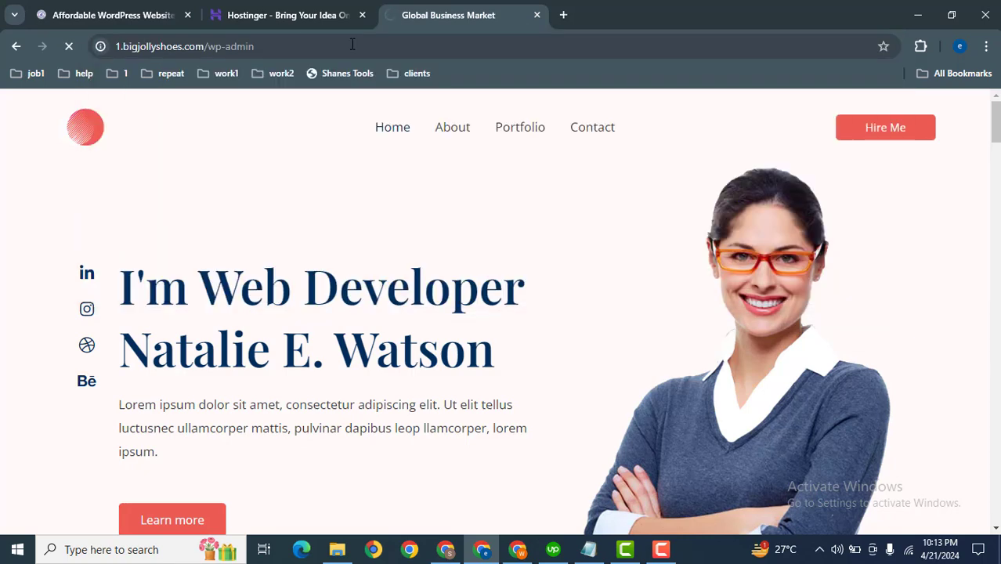
drag(666, 46, 320, 46)
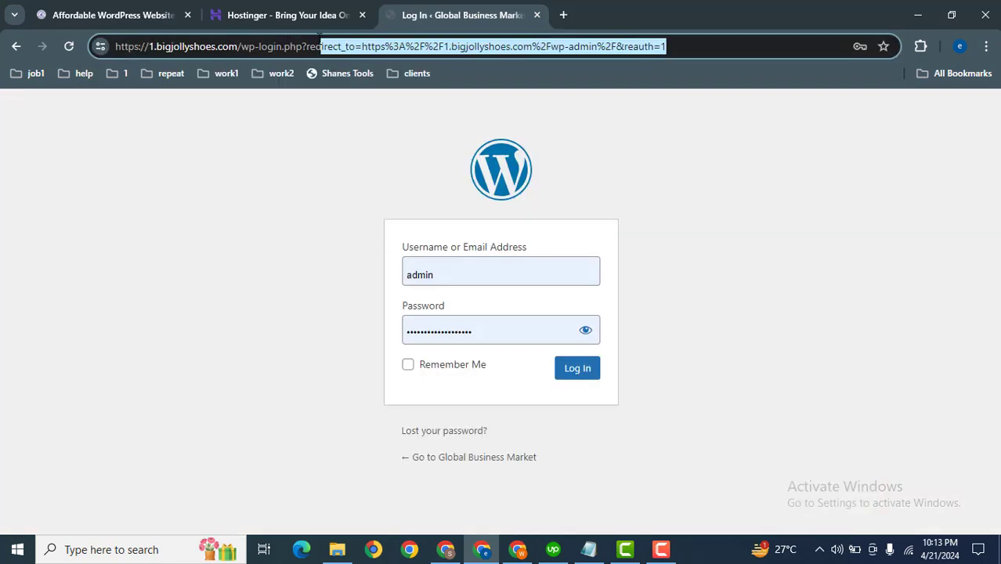
click(558, 380)
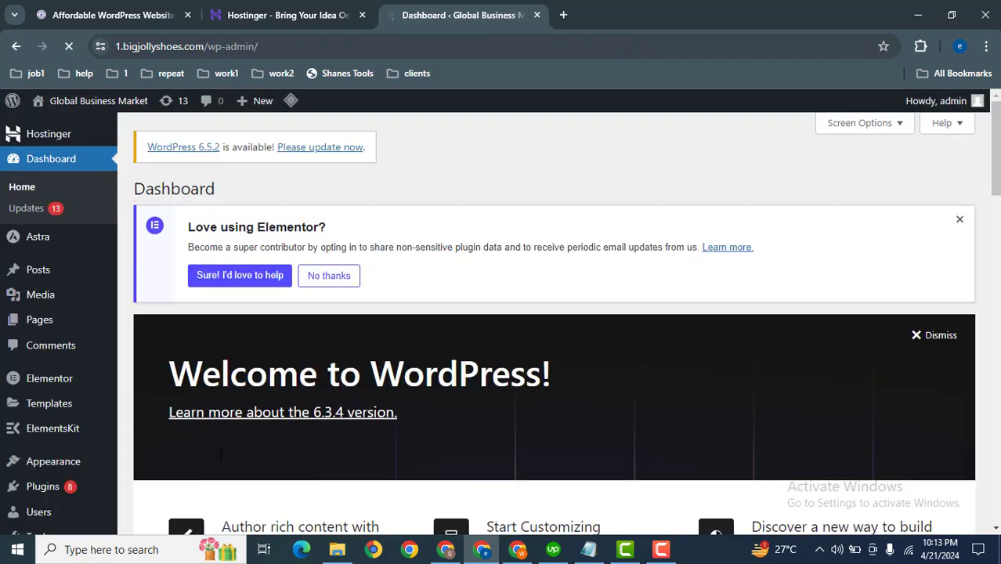
Search the plugin directory for updraftplus and install UpdraftPlus: WordPress Backup & Migration Plugin.
mouse_move(113, 481)
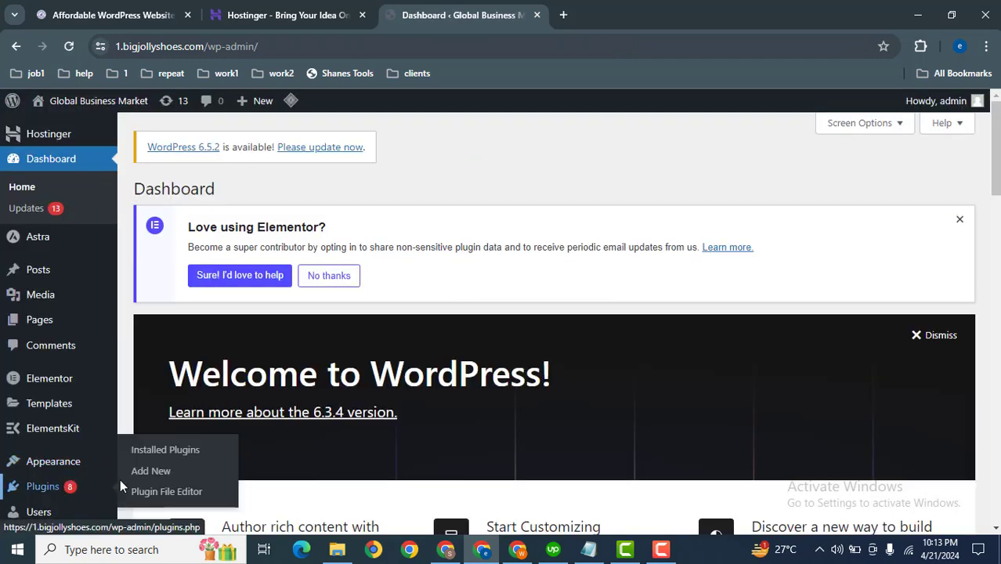
click(159, 470)
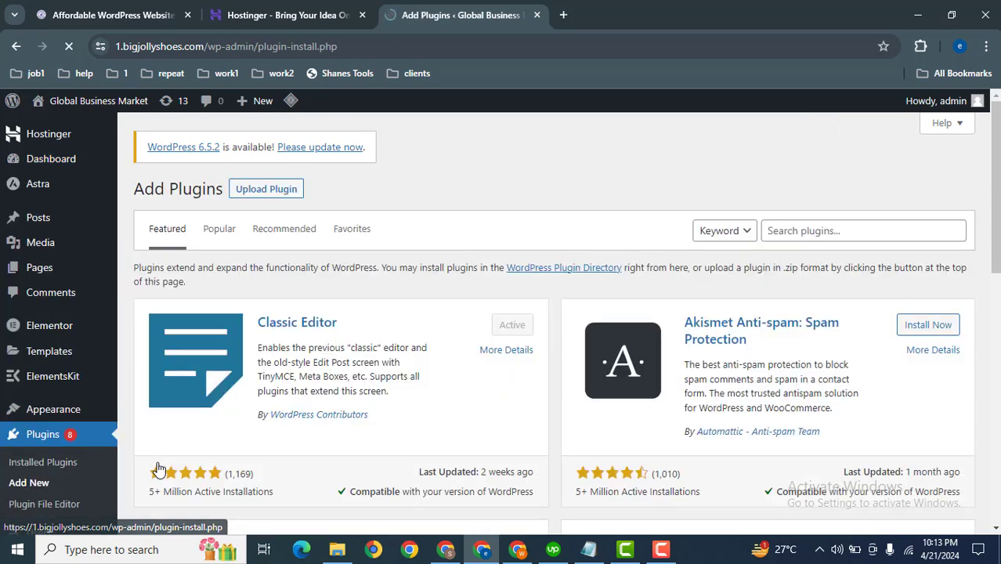
click(791, 228)
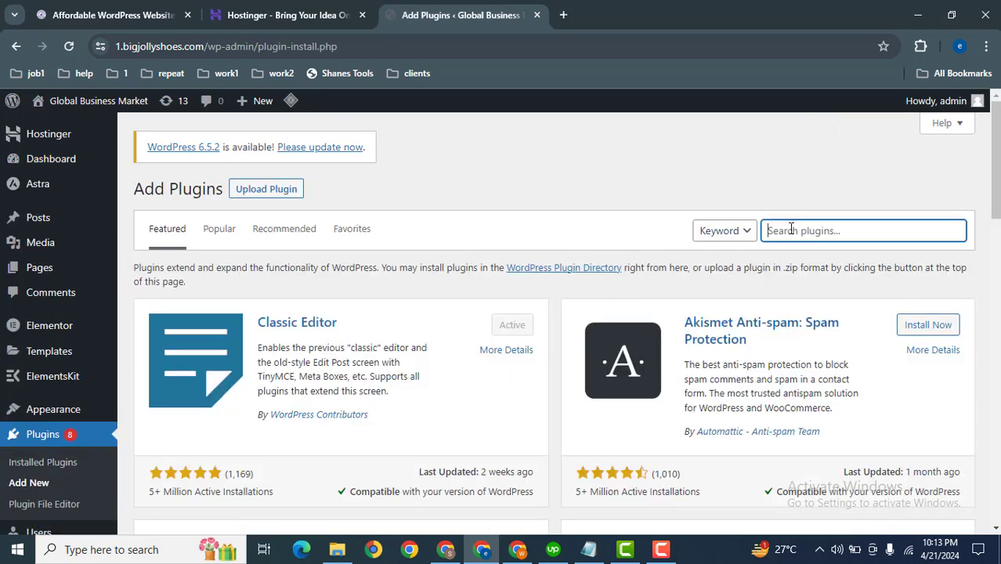
text(updraftplus)
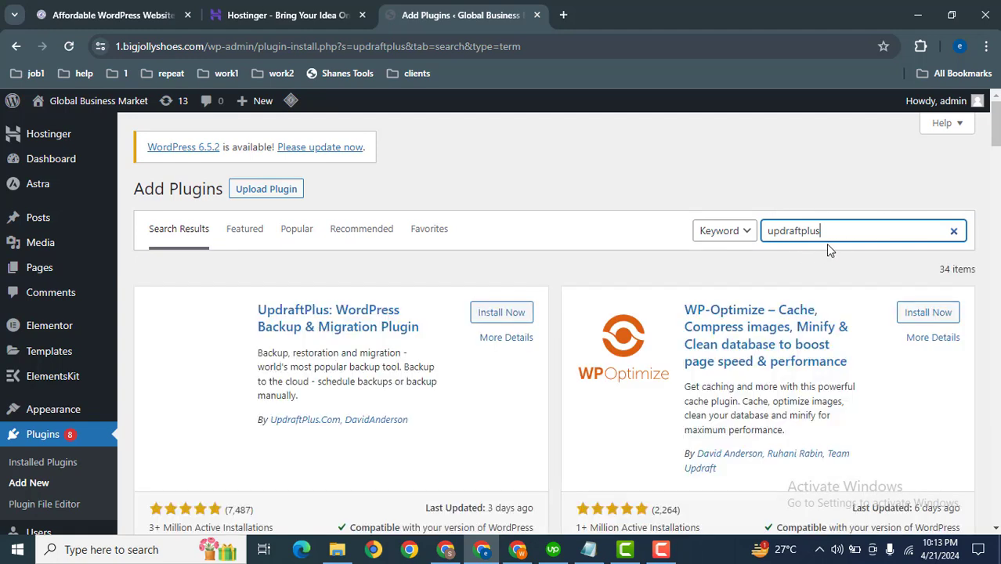
click(500, 313)
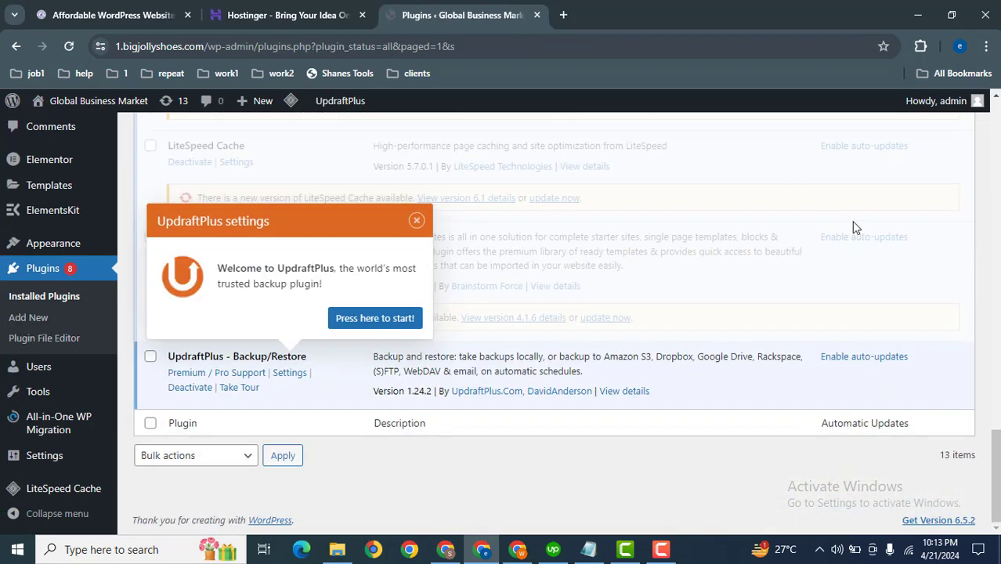
Open the UpdraftPlus settings and run a new backup including the database and files.
click(413, 215)
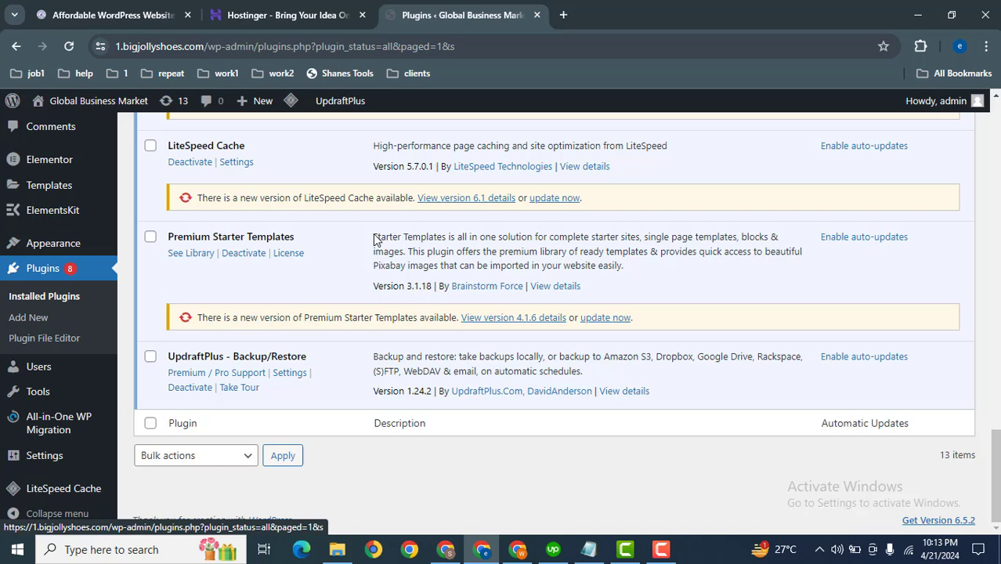
click(291, 374)
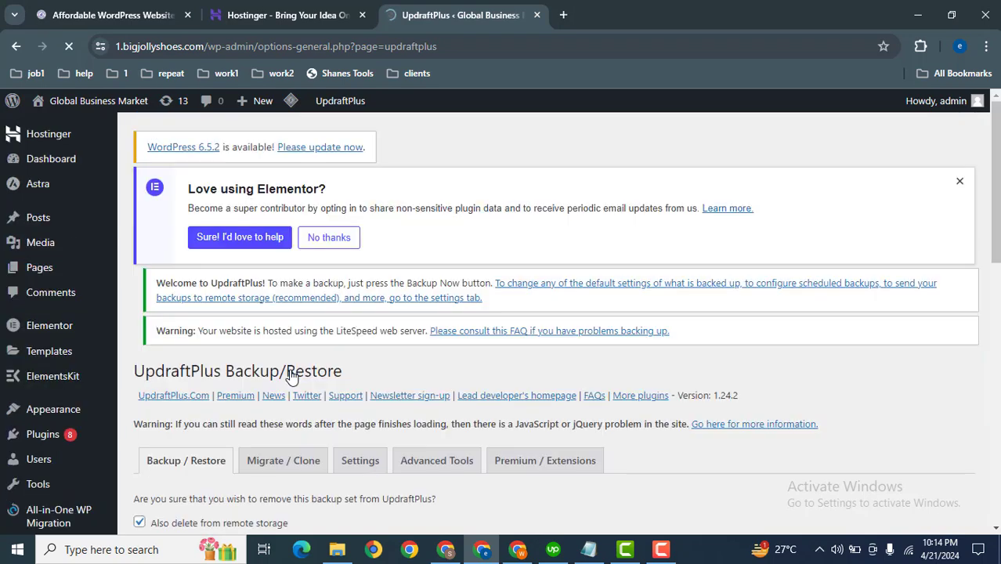
scroll(973, 306, down, 4)
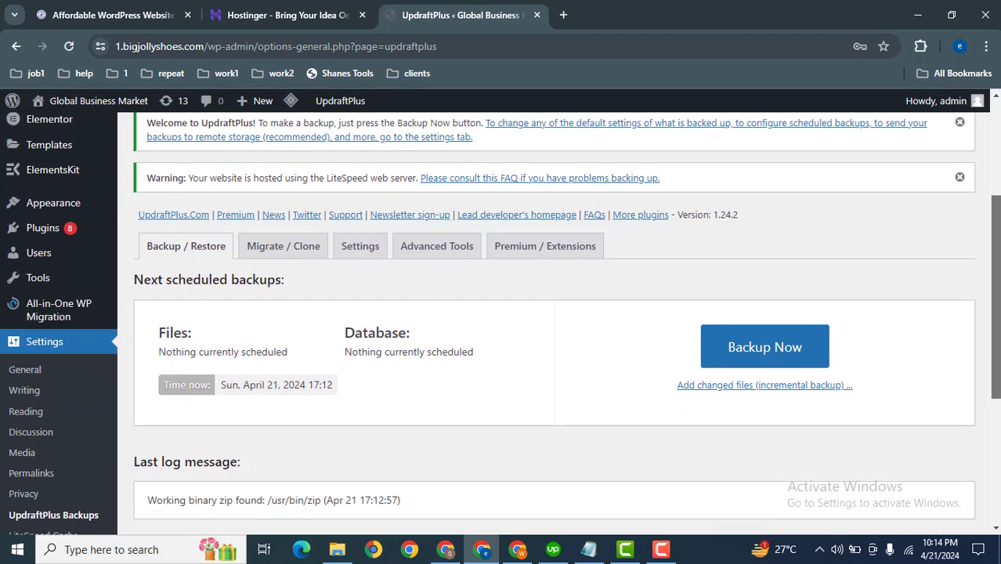
click(800, 262)
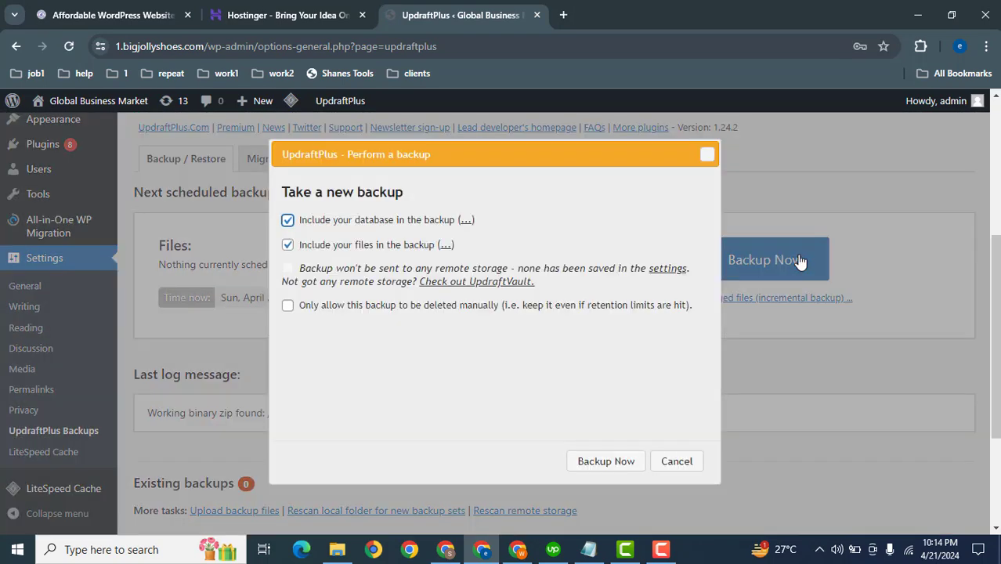
click(602, 462)
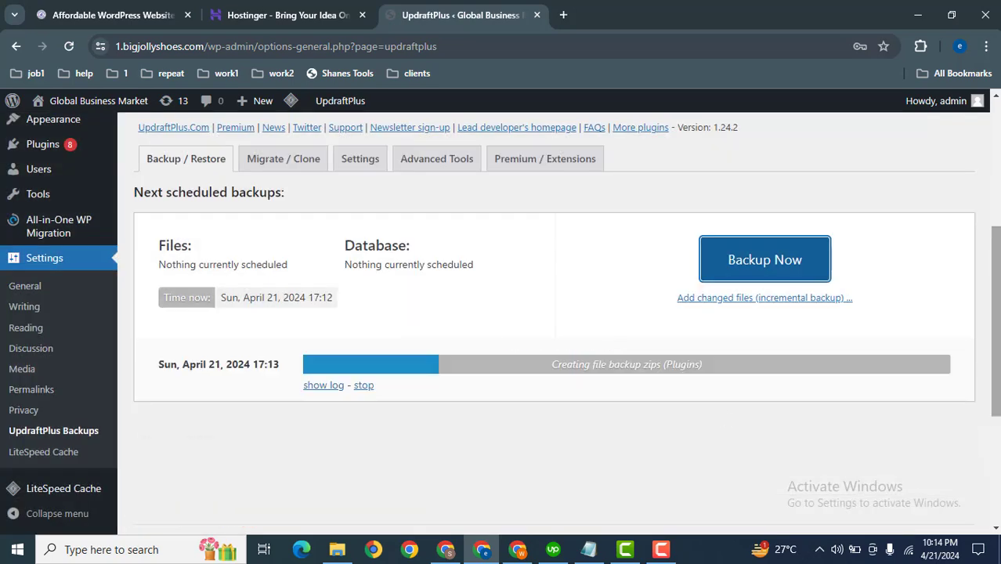
Follow the backup's progress and close the completion dialog.
scroll(995, 345, down, 1)
scroll(554, 321, up, 1)
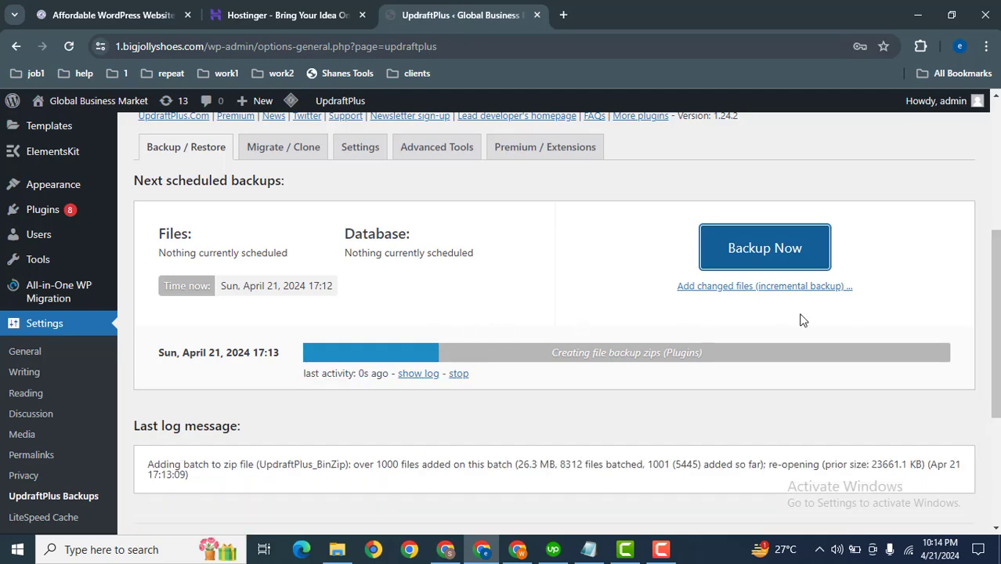
drag(995, 329, 995, 376)
scroll(554, 319, down, 2)
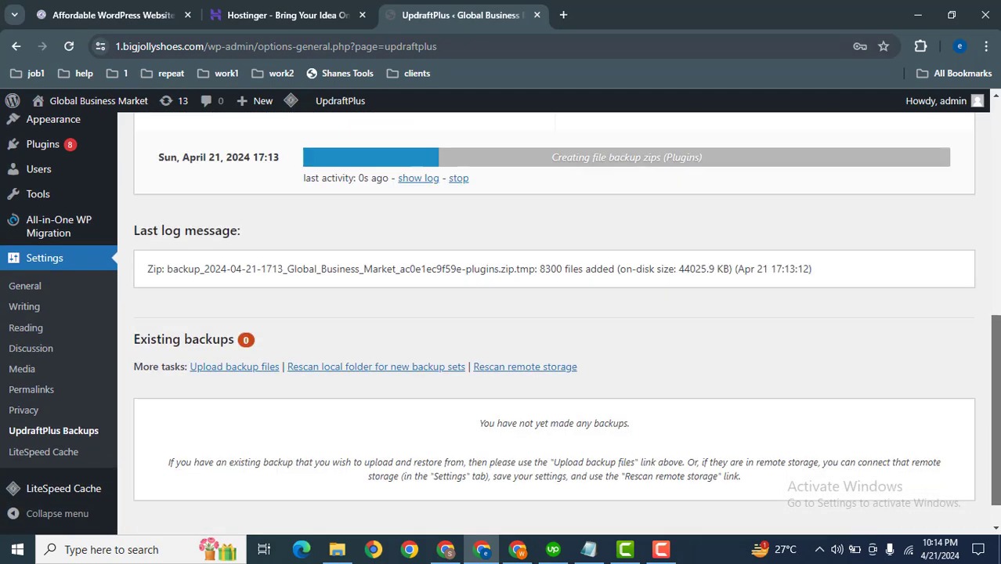
scroll(554, 320, up, 1)
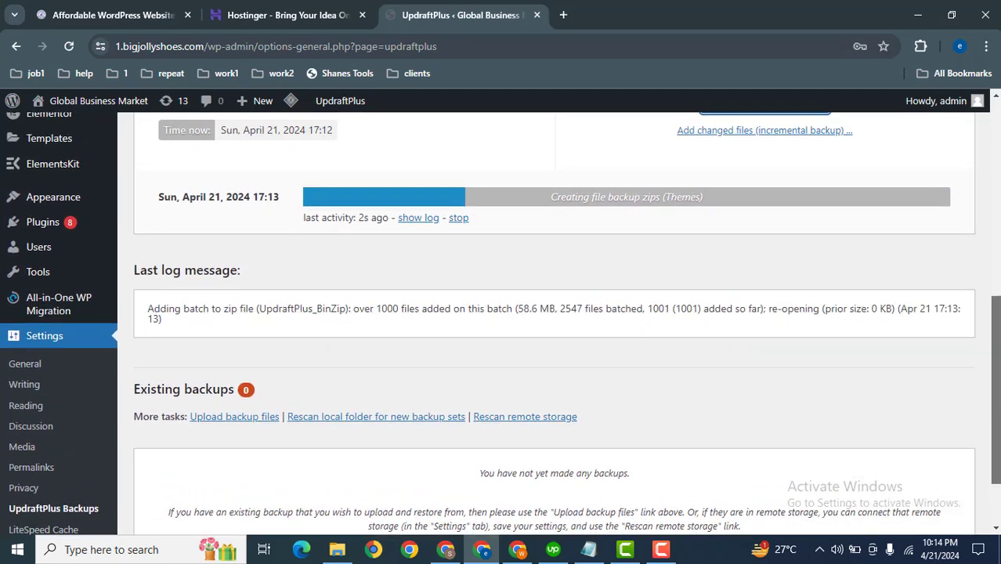
scroll(554, 320, up, 1)
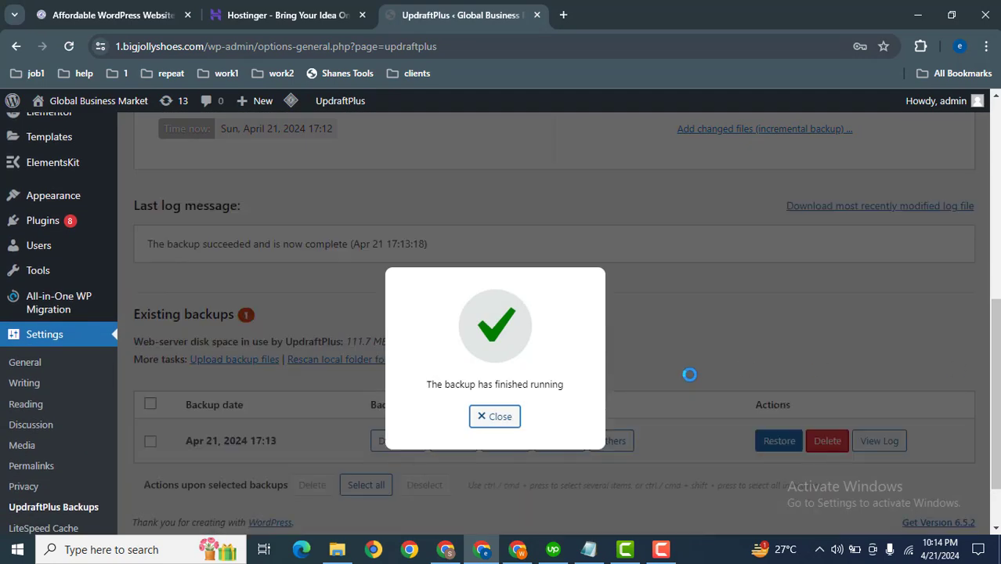
click(494, 418)
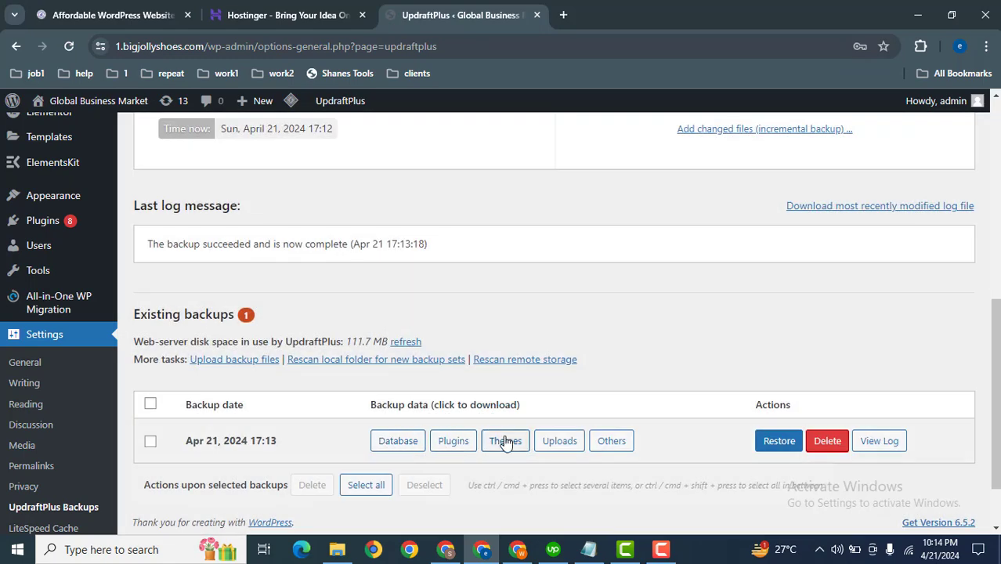
Prepare the Database, Plugins, Themes, Uploads and Others archives of the new backup for download.
click(402, 442)
scroll(402, 443, down, 2)
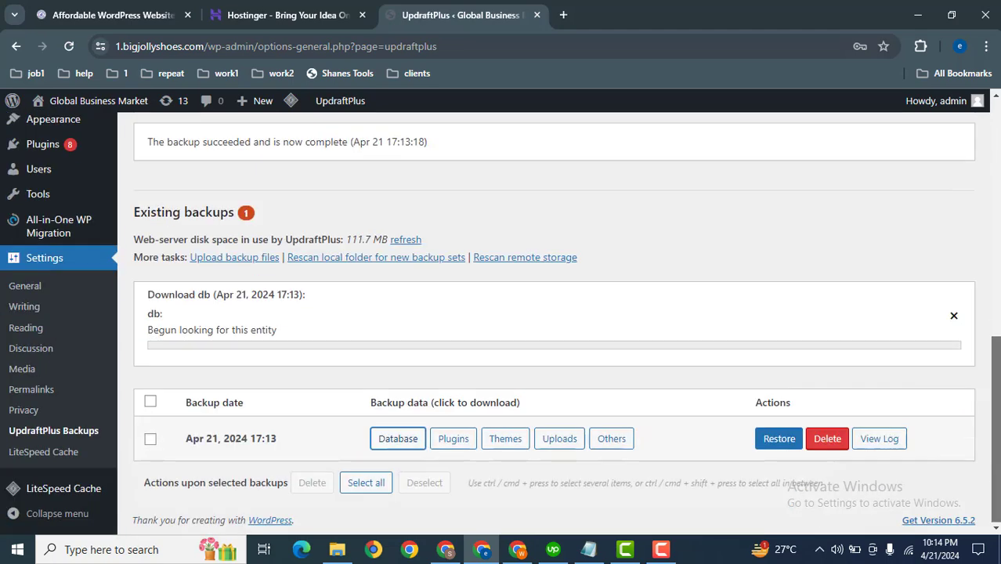
click(453, 439)
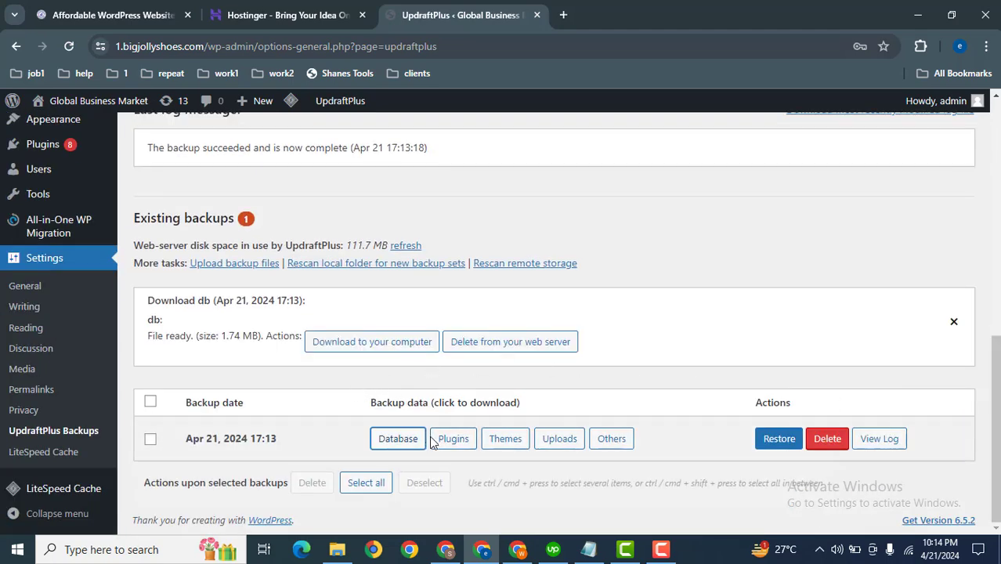
scroll(997, 403, down, 1)
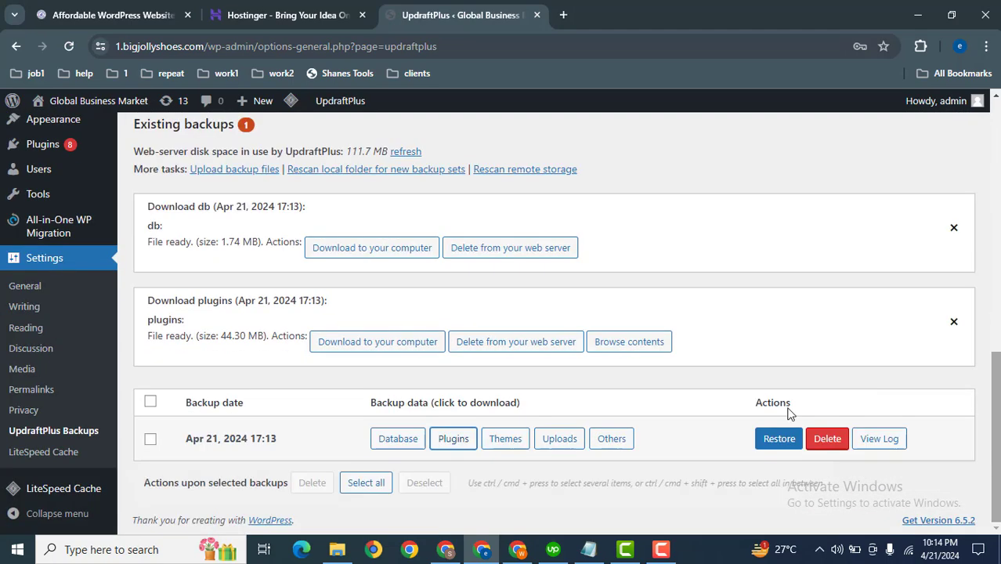
click(501, 441)
scroll(995, 400, down, 1)
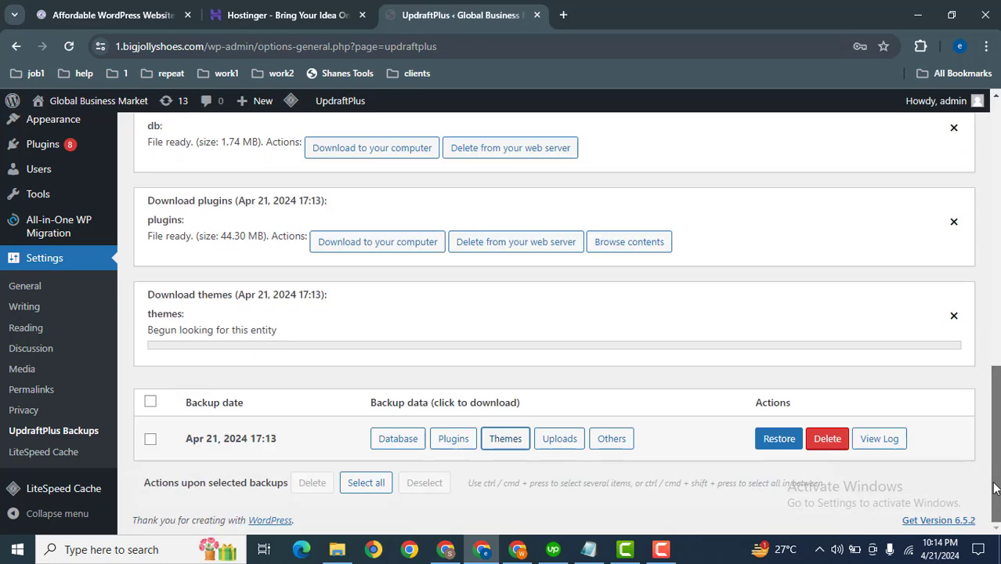
click(560, 436)
scroll(945, 423, down, 1)
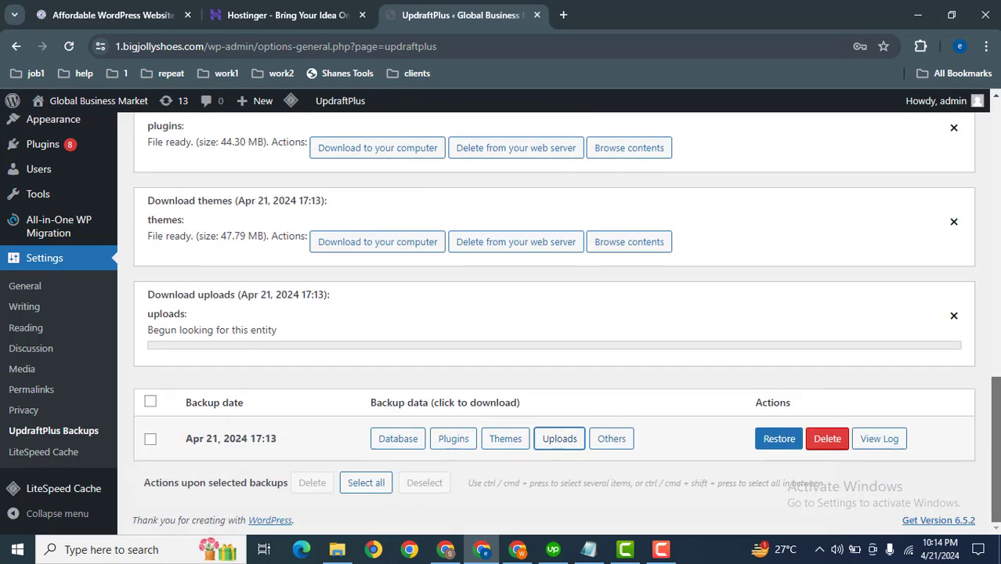
click(612, 436)
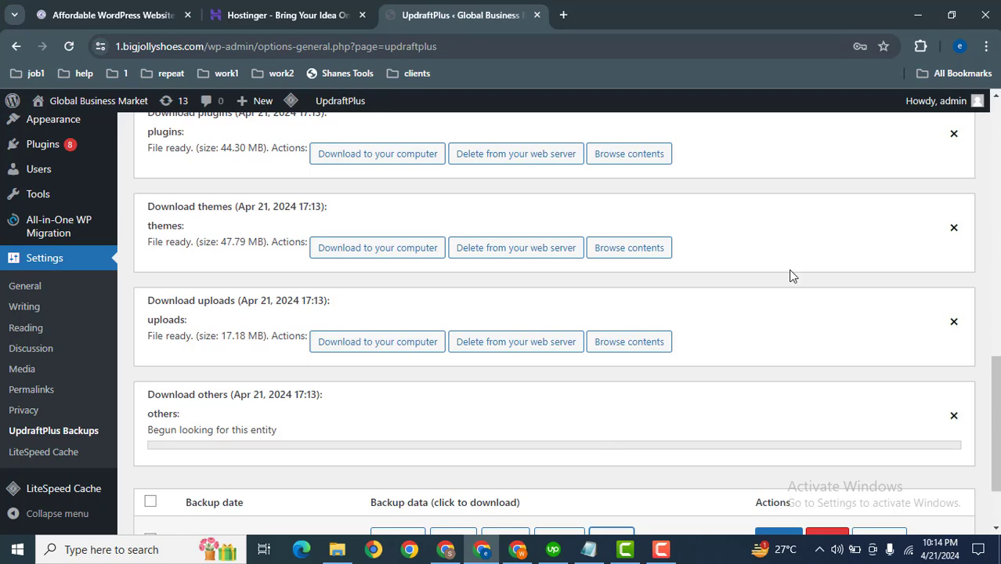
Download the db, plugins, themes, uploads and others archives to the computer.
scroll(990, 338, up, 2)
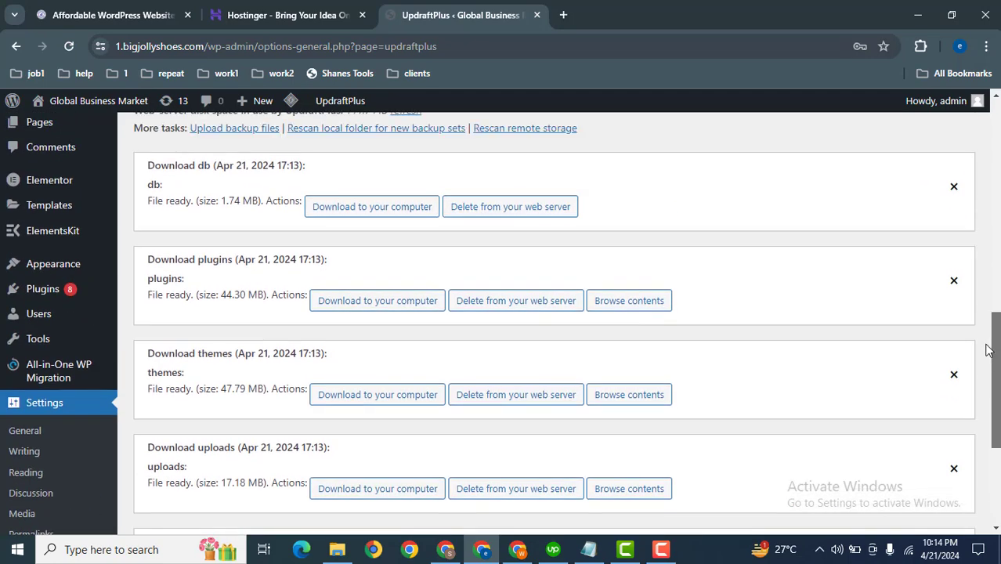
scroll(990, 336, up, 1)
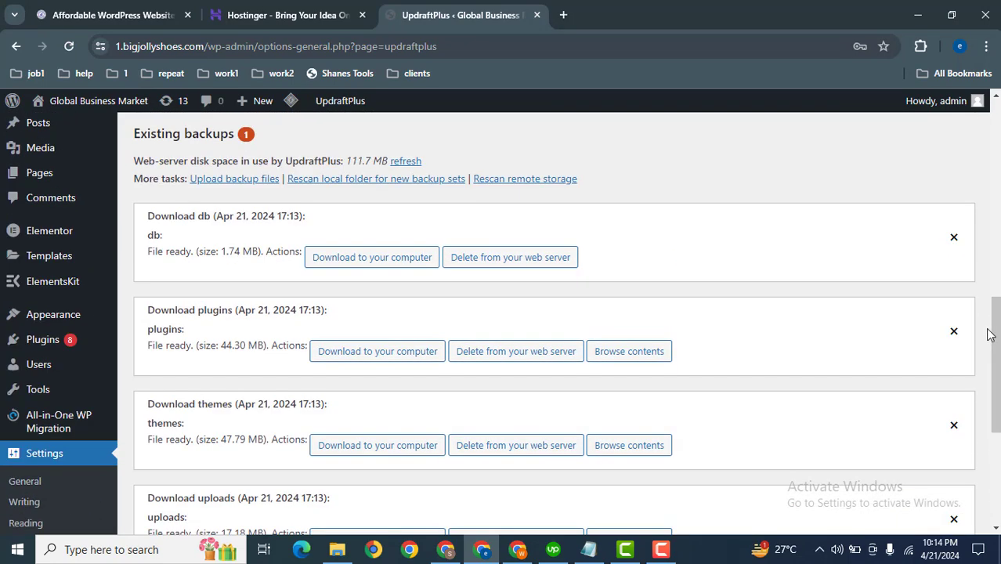
click(346, 260)
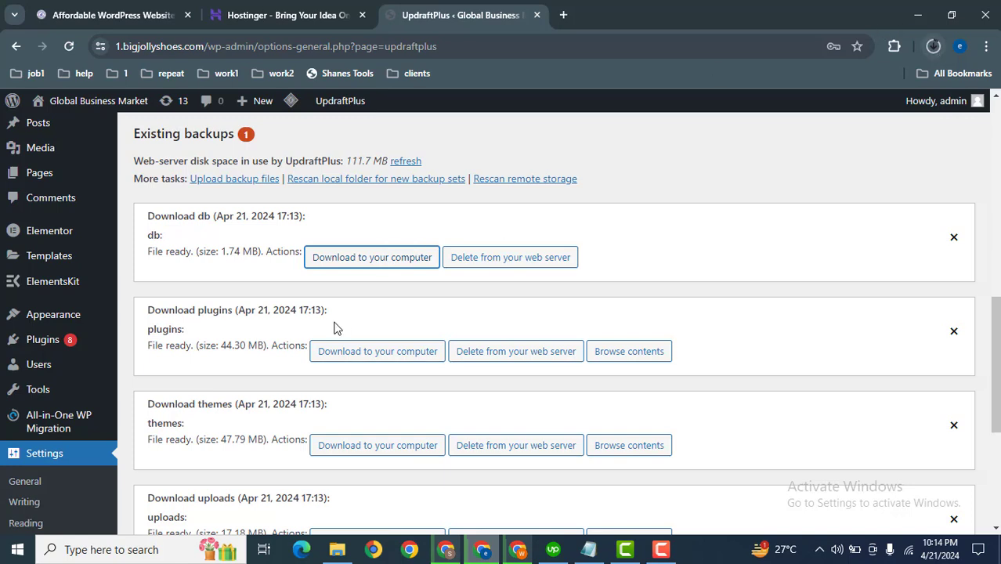
click(348, 354)
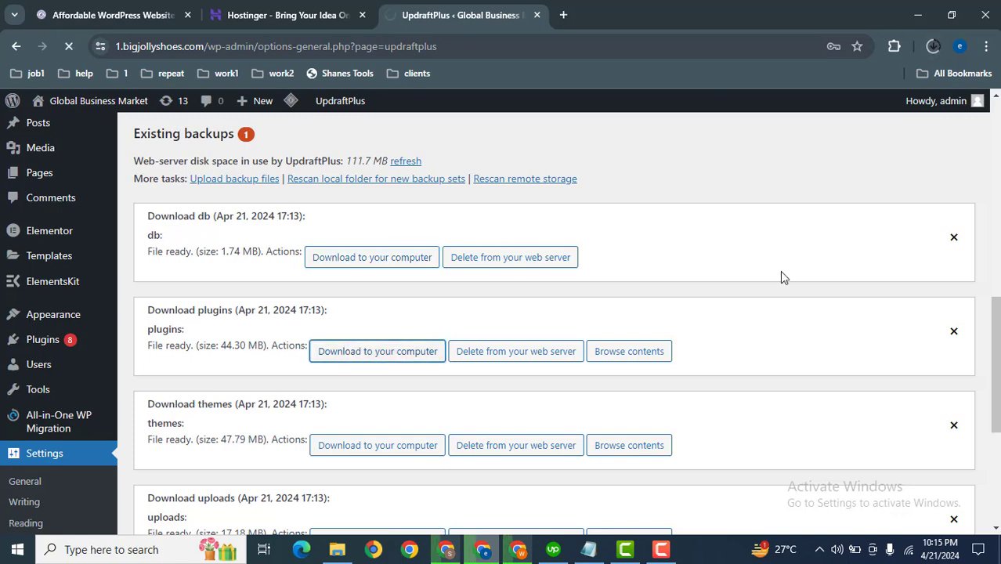
scroll(919, 271, down, 3)
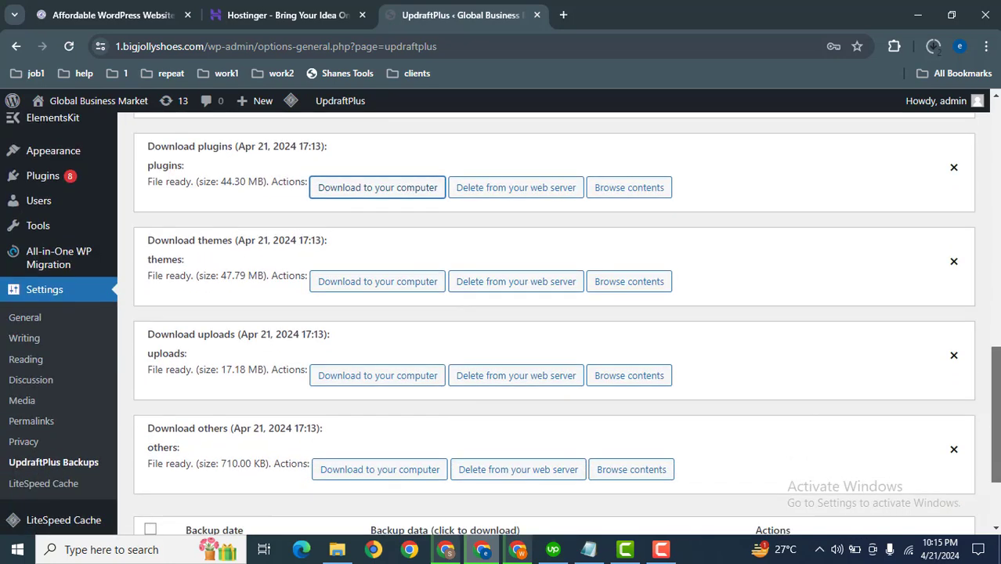
click(396, 265)
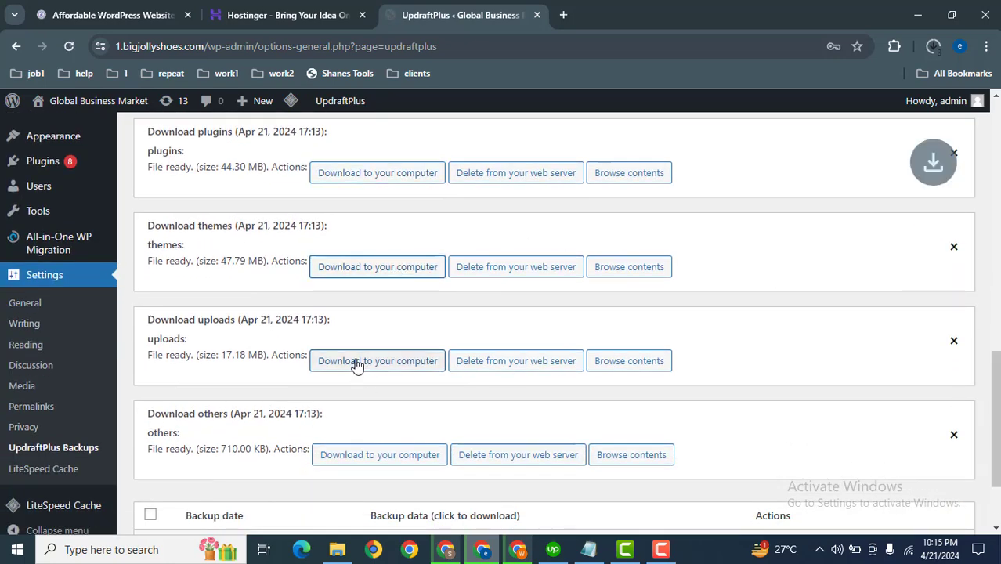
click(356, 362)
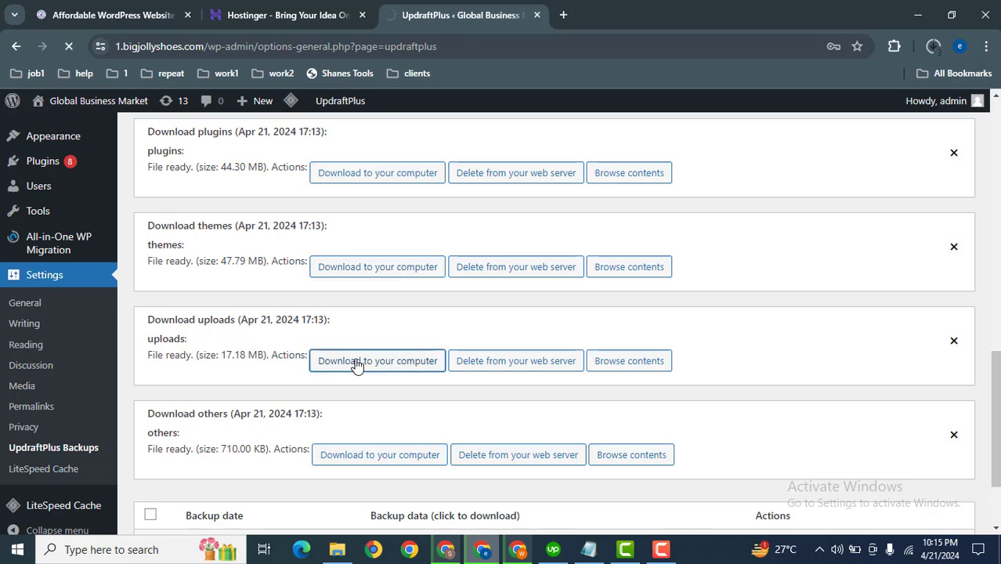
click(357, 460)
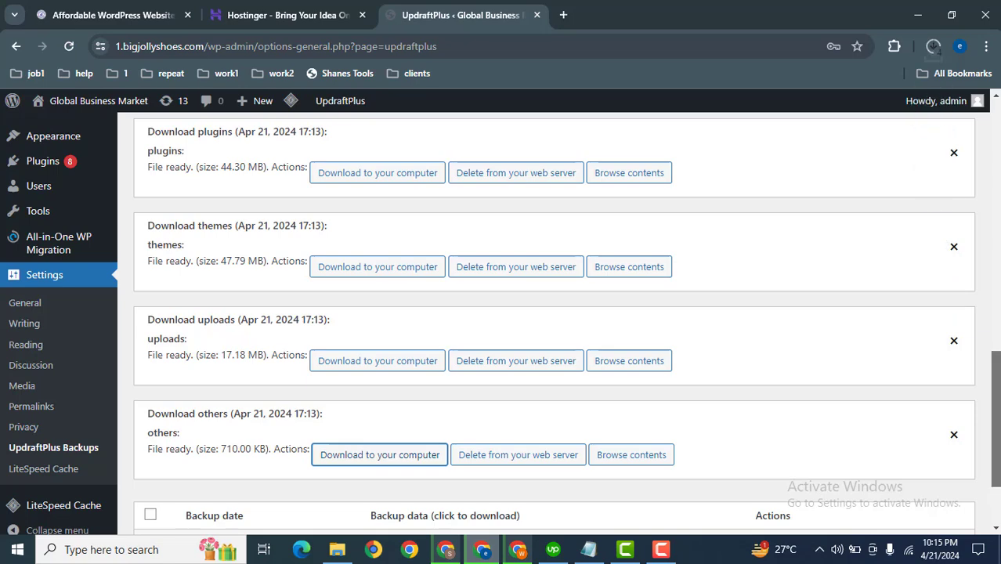
Check the browser's recent download history for the progress of the backup archives.
scroll(875, 453, down, 2)
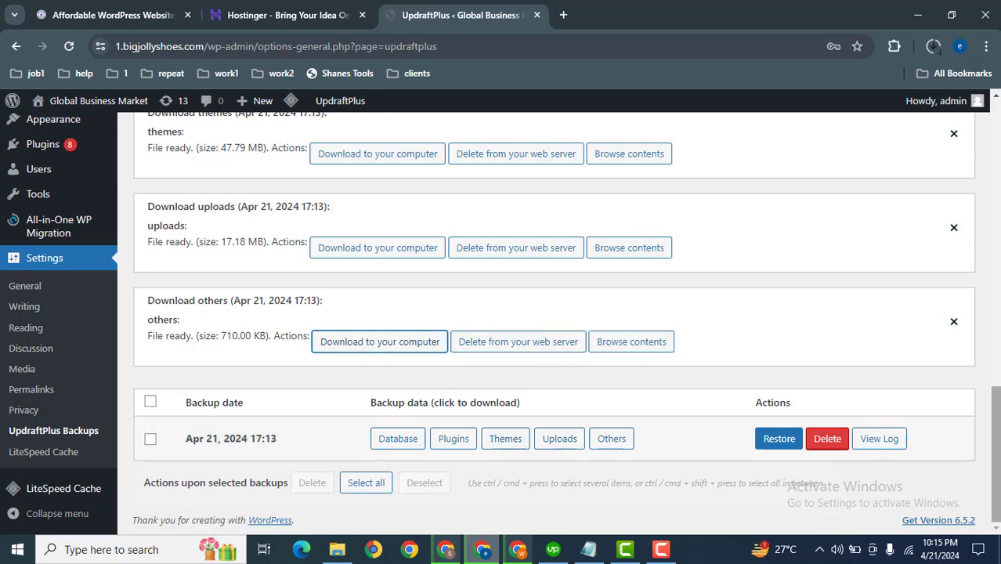
click(933, 48)
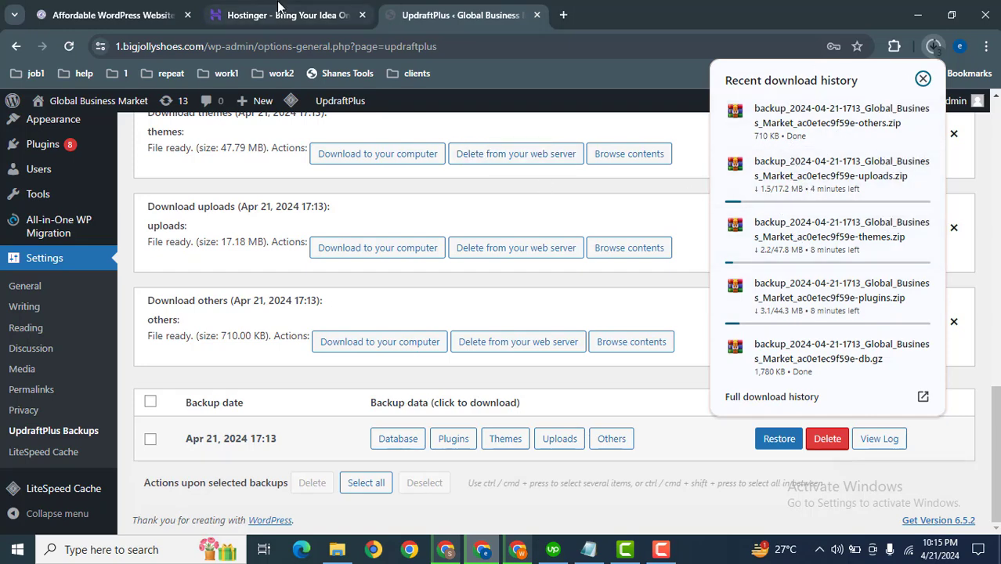
Switch to the Hostinger tab and log in to the account with Google.
click(273, 12)
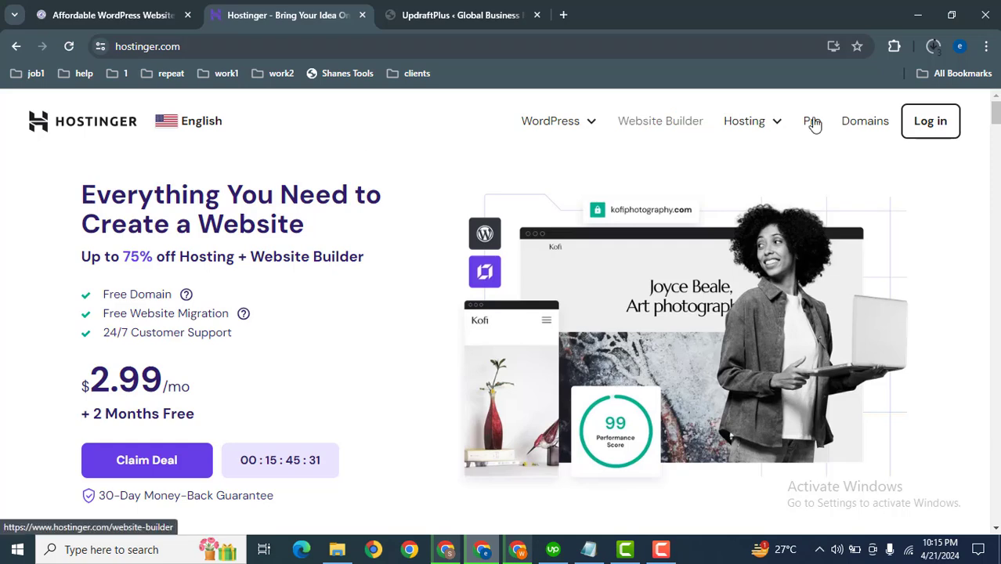
click(940, 127)
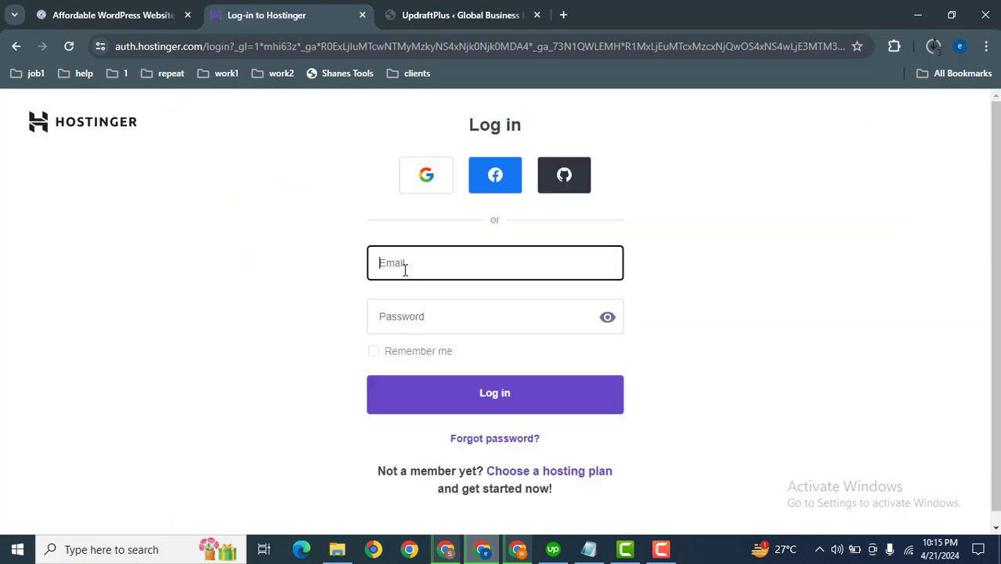
click(422, 188)
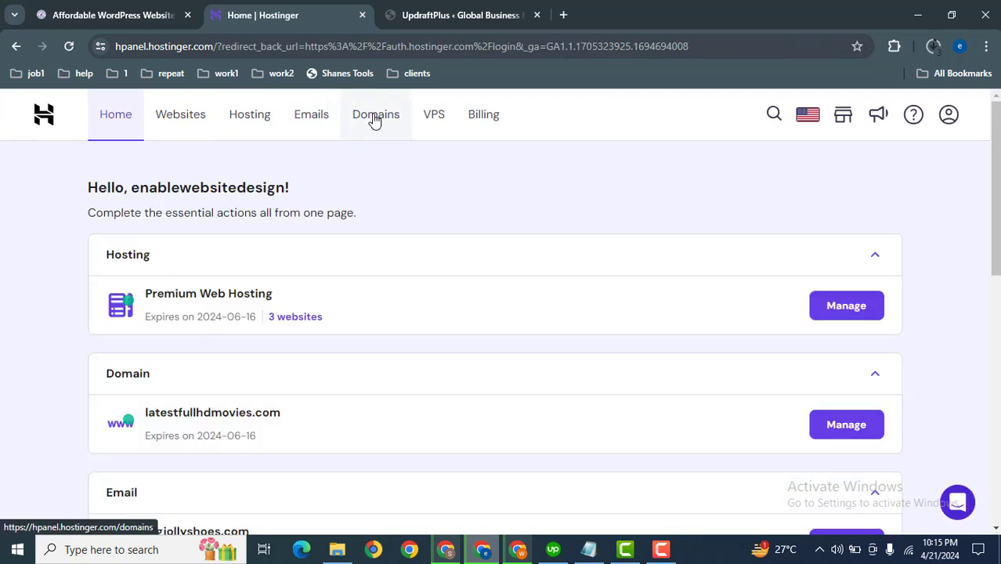
Open the domains list and manage the latestfullhdmovies.com domain.
click(375, 117)
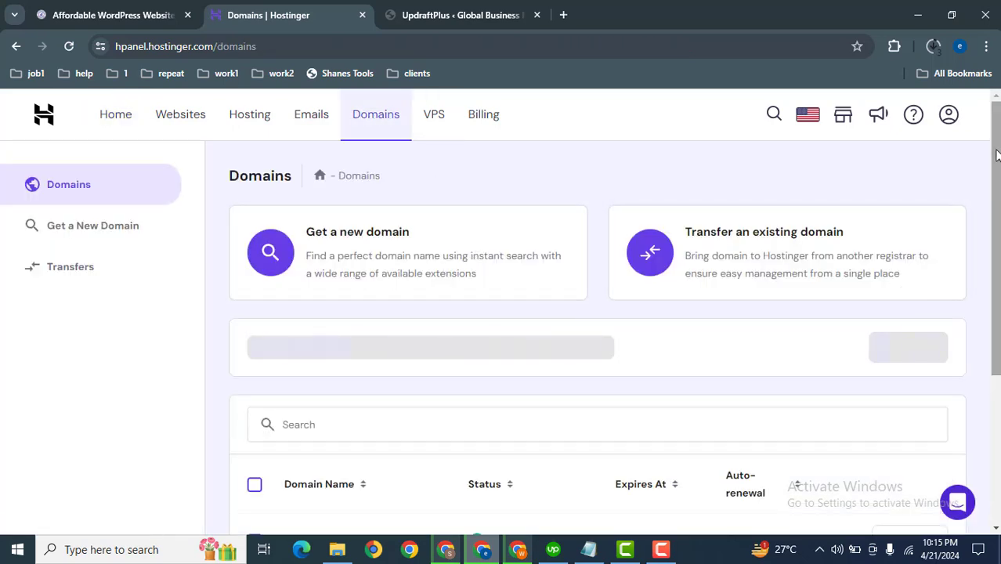
drag(996, 155, 997, 301)
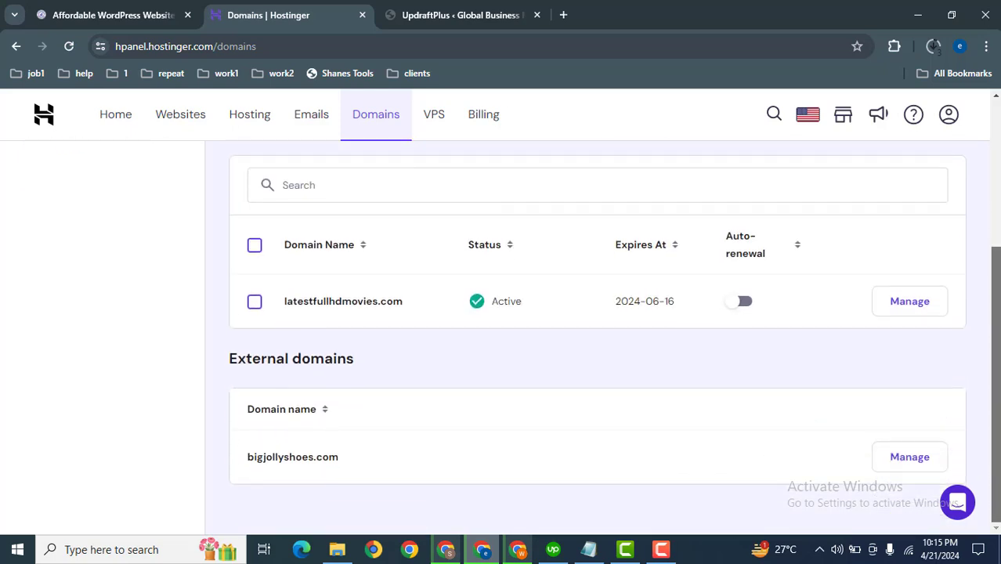
click(909, 309)
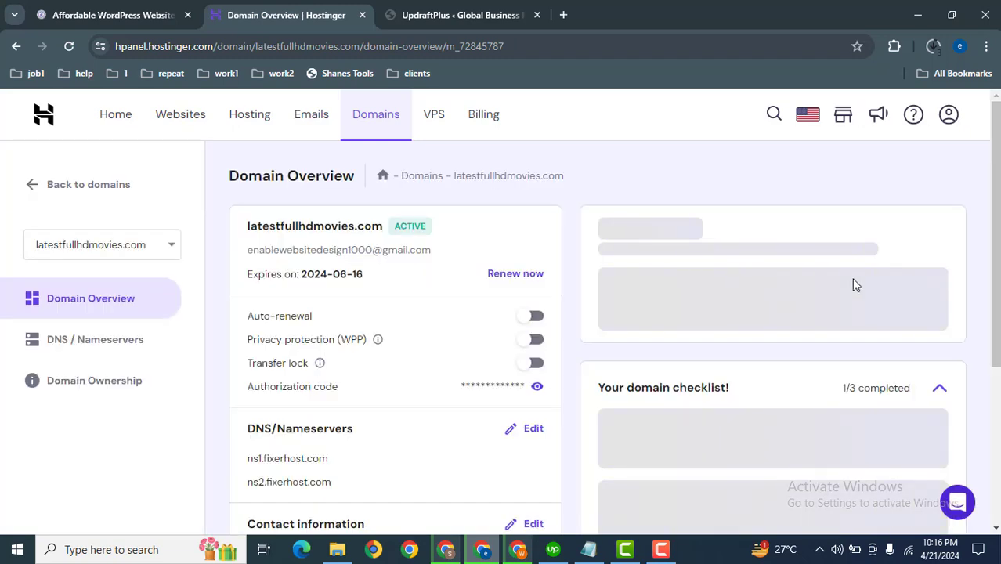
Open the nameserver editing form for latestfullhdmovies.com to change its nameservers.
scroll(460, 226, down, 1)
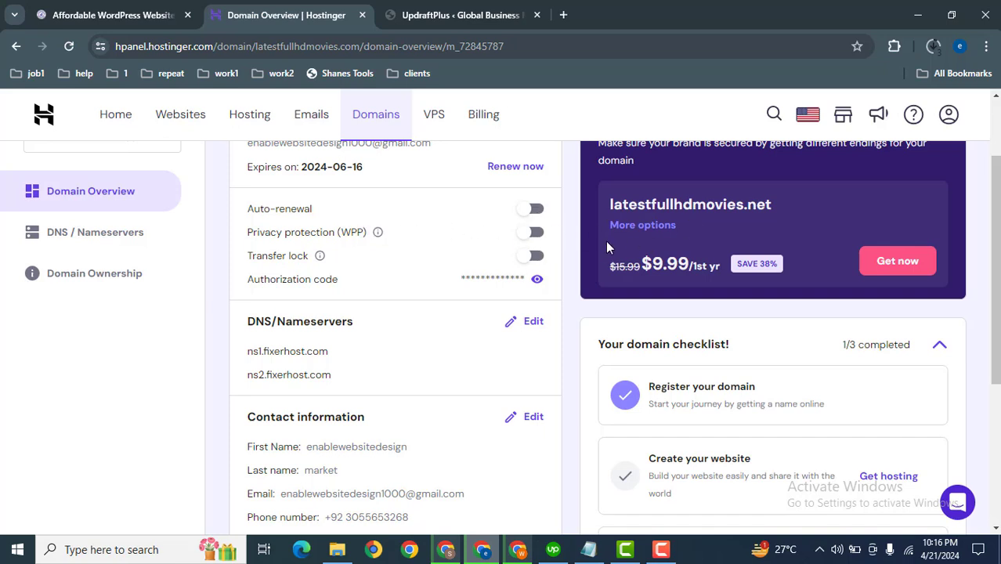
click(536, 323)
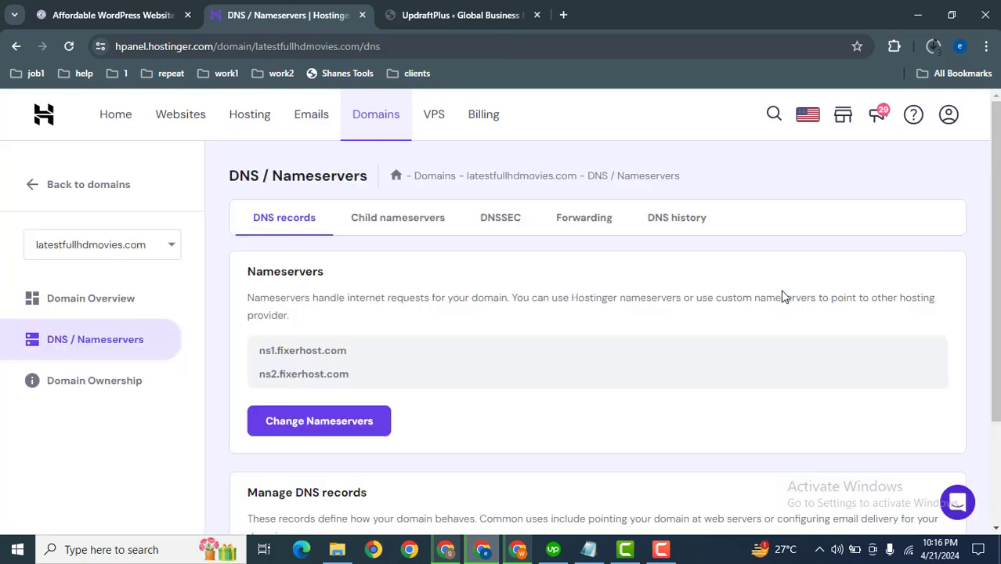
click(346, 422)
scroll(327, 201, down, 3)
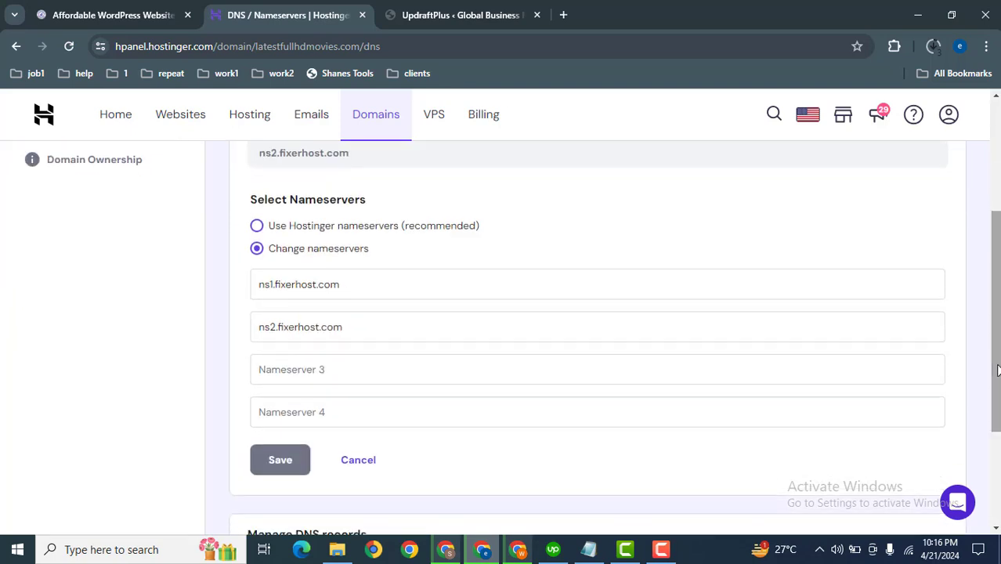
Replace the first nameserver with ns1.hosgator.com after glancing at the HostGator window.
drag(336, 282, 178, 296)
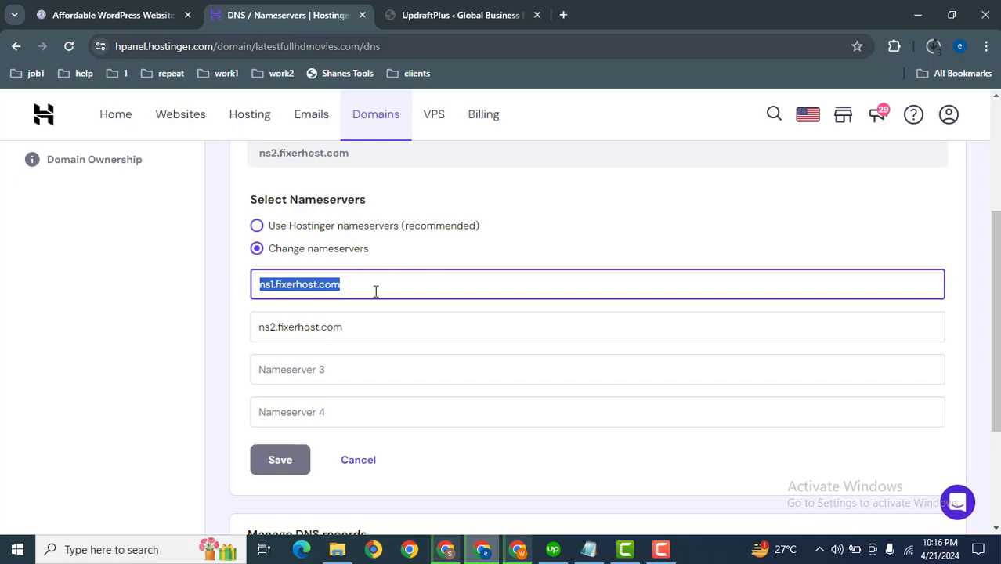
click(448, 548)
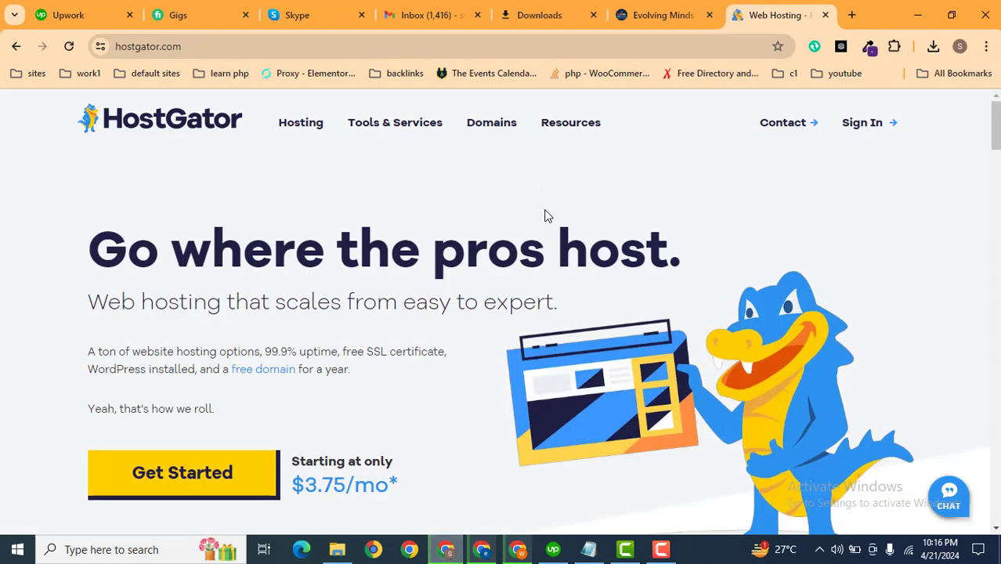
click(483, 551)
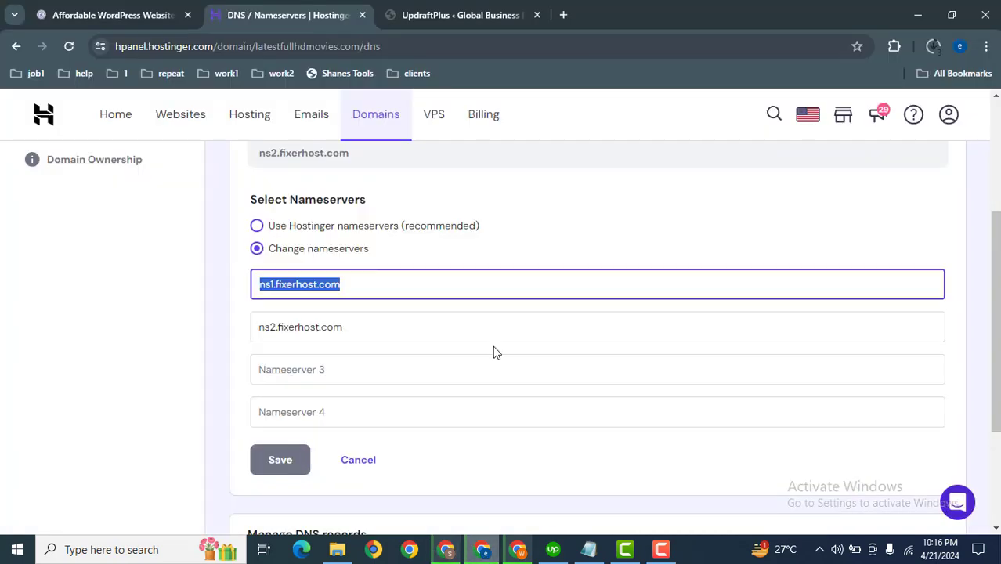
key(BackSpace)
text(ns)
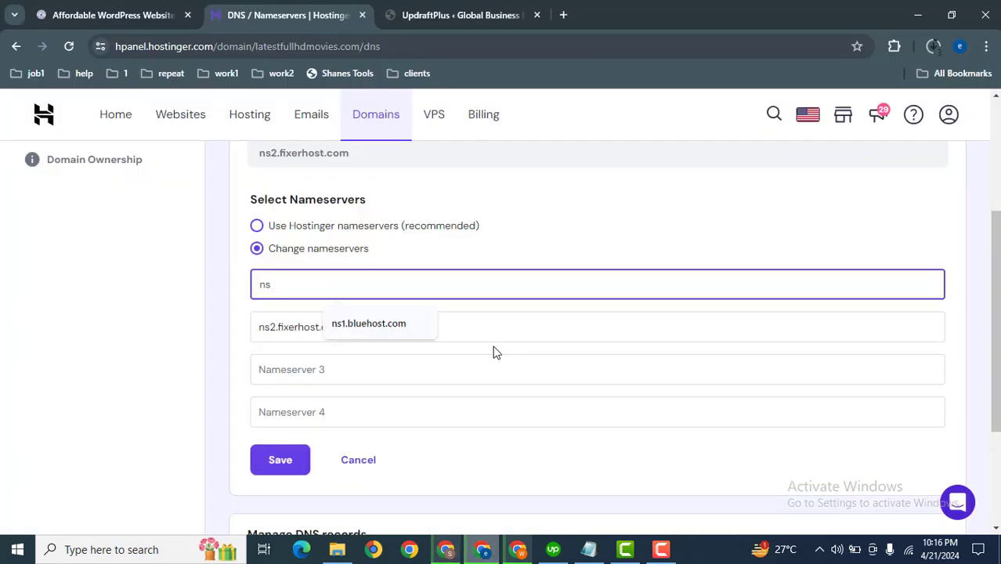
text(1.hosgator.com)
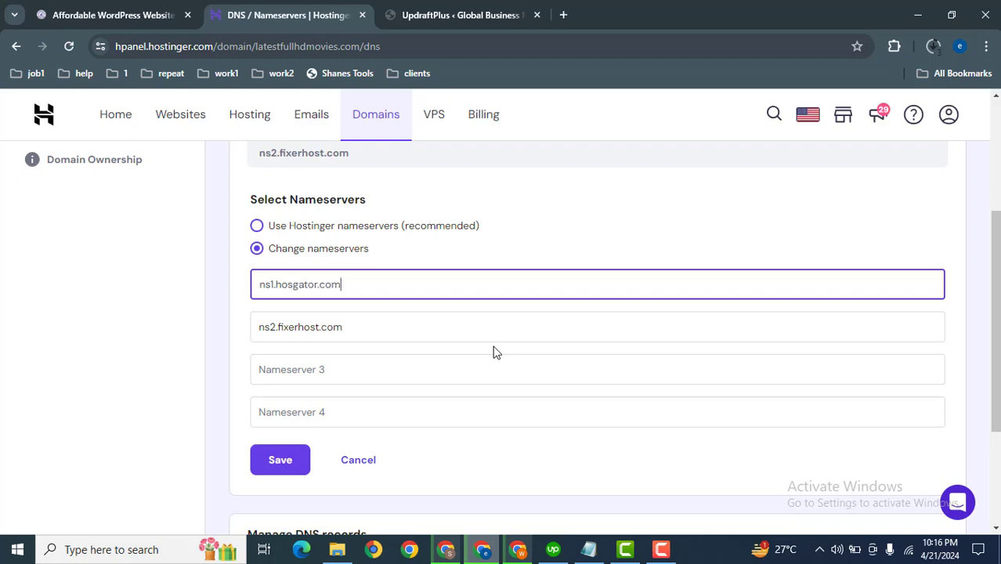
Set the second nameserver to ns2.hosgator.com.
key(ctrl+a)
key(ctrl+c)
click(387, 327)
key(ctrl+a)
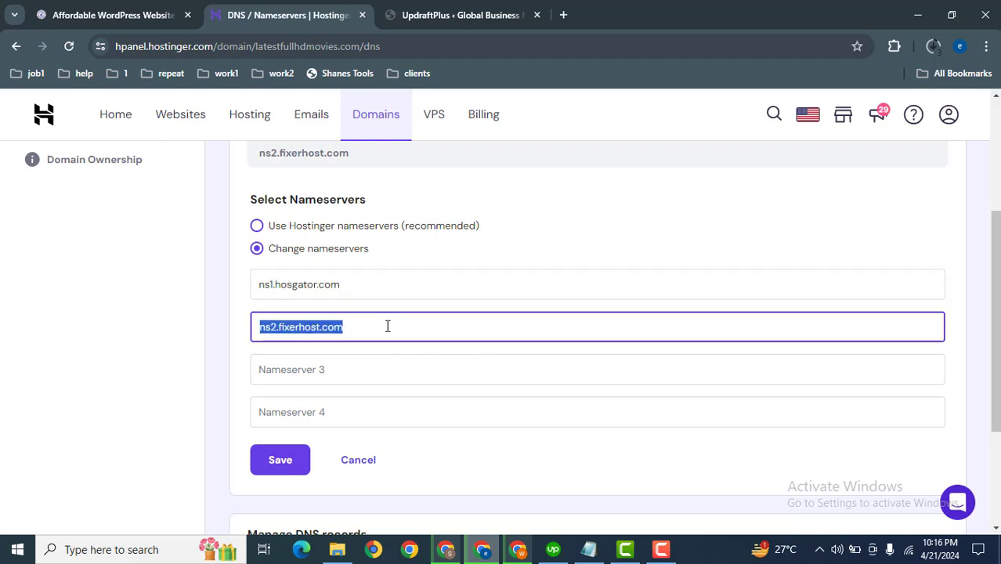
key(ctrl+v)
scroll(387, 326, up, 3)
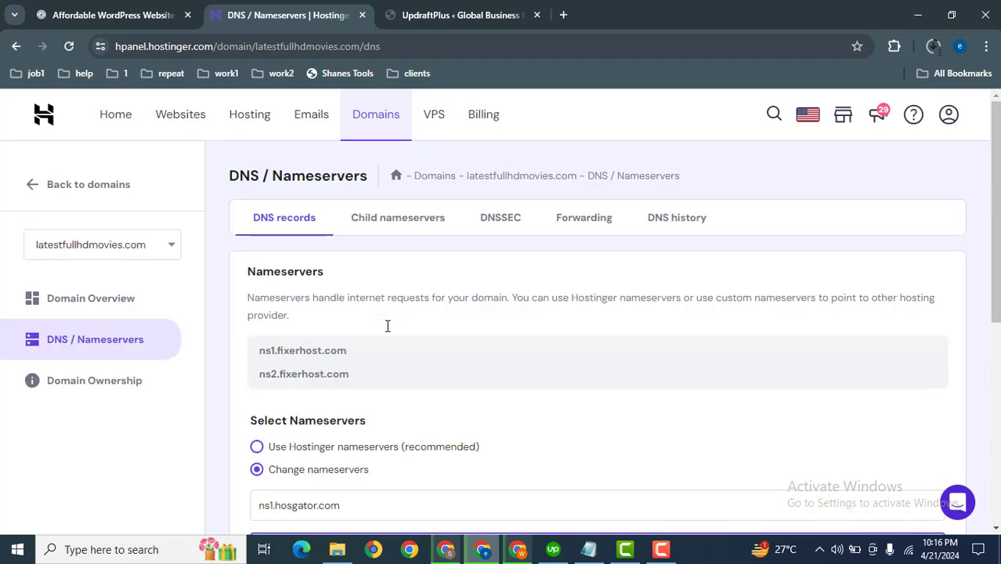
scroll(816, 273, down, 3)
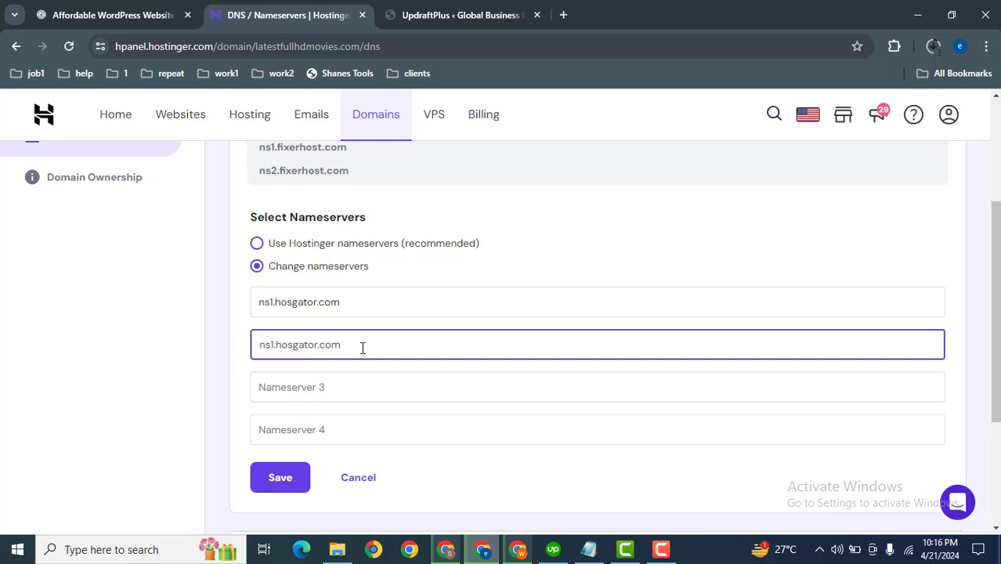
key(BackSpace)
text(2)
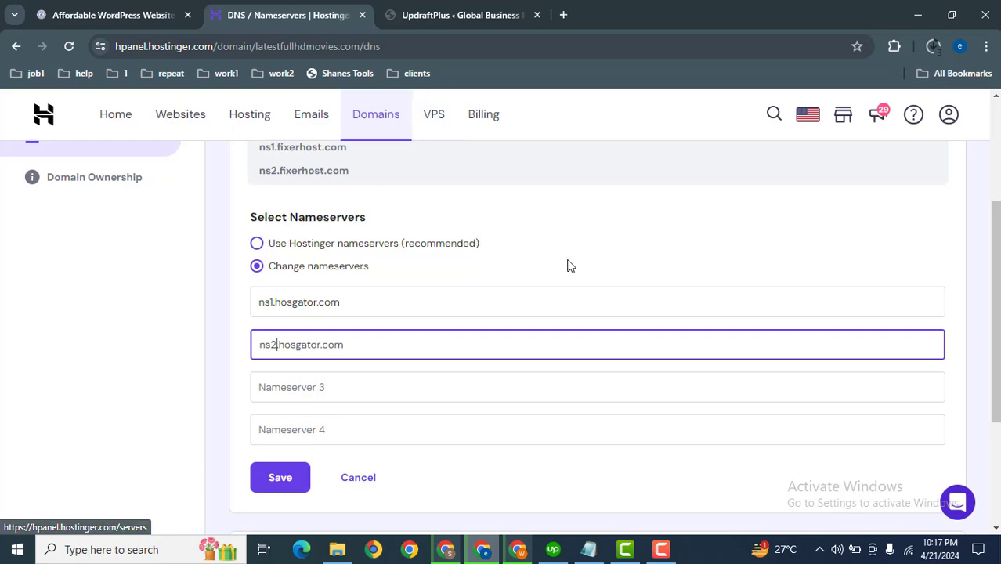
Switch to the HostGator window and sign in with the saved user ID and account password.
scroll(706, 286, up, 3)
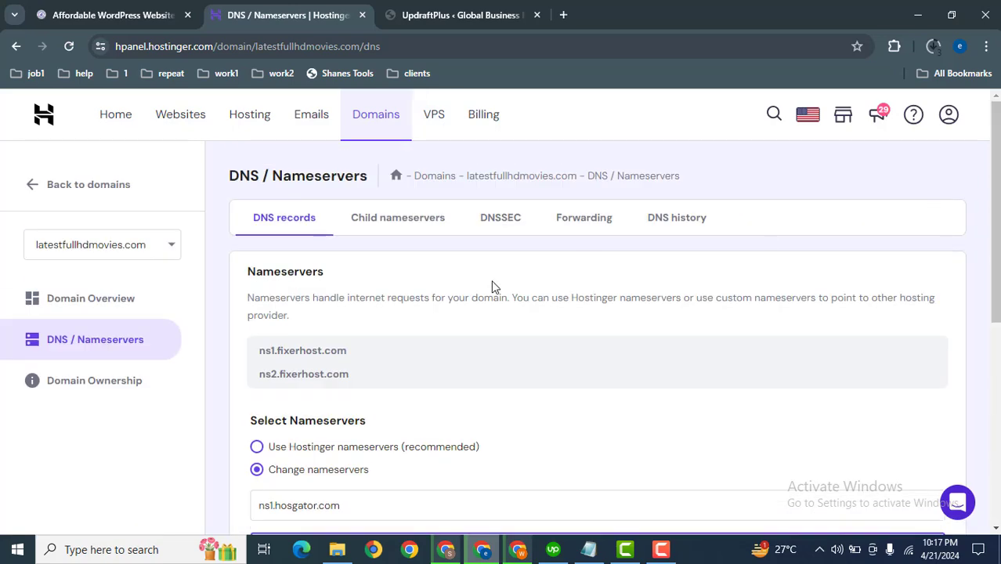
click(446, 549)
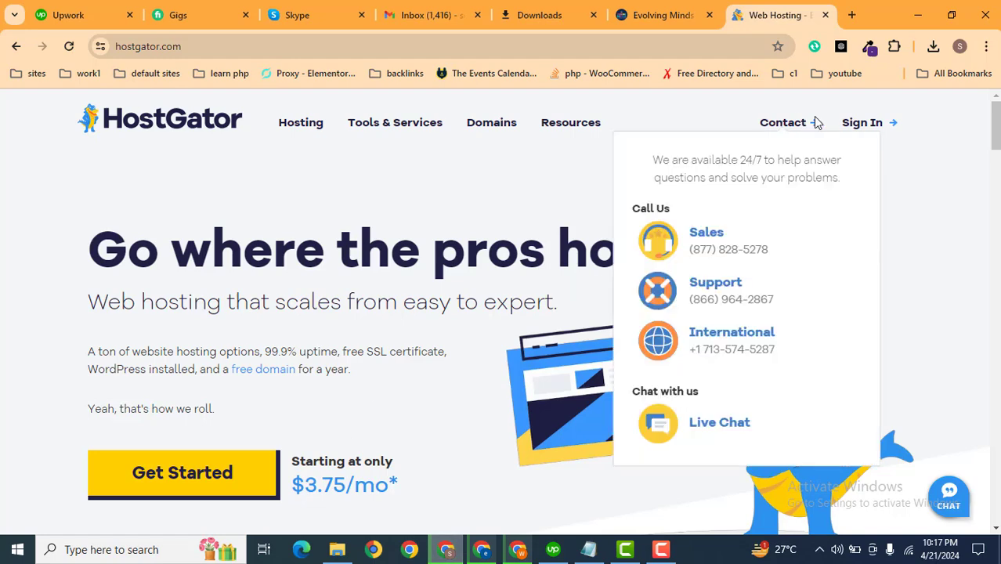
click(787, 167)
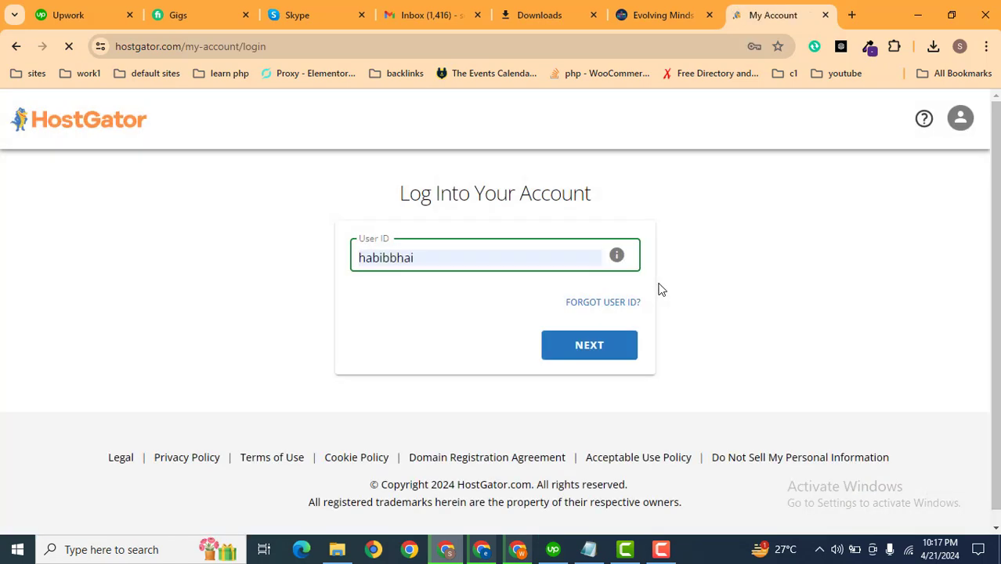
click(592, 351)
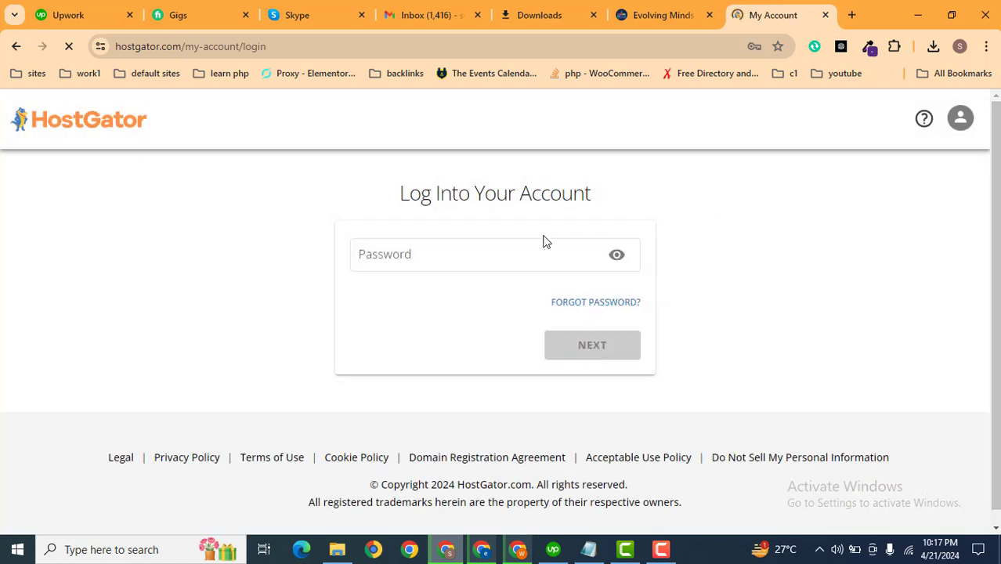
click(509, 252)
click(465, 300)
click(582, 349)
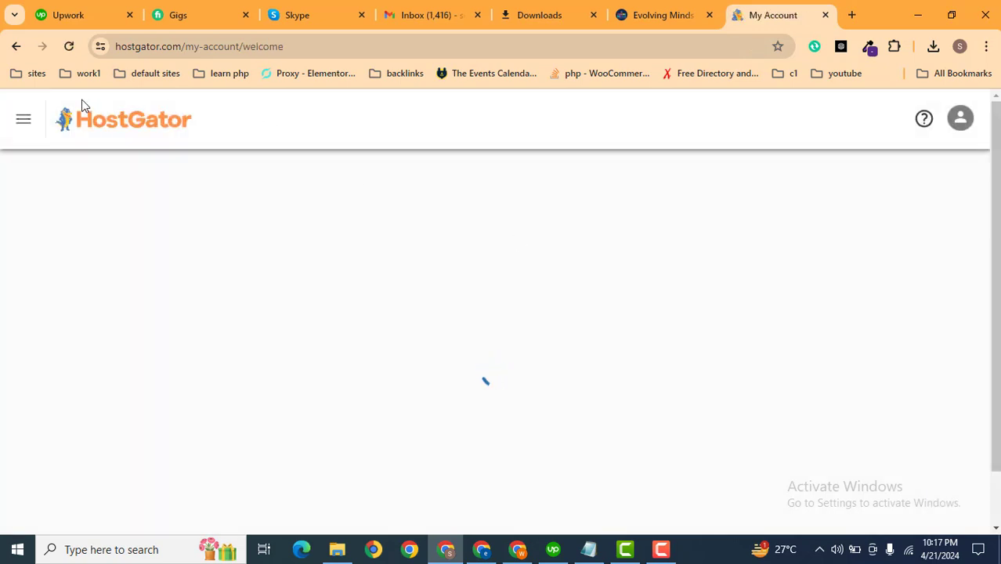
Open the Hosting section and manage the Baby Plan package for emlc.evolvingminds.xyz.
click(22, 122)
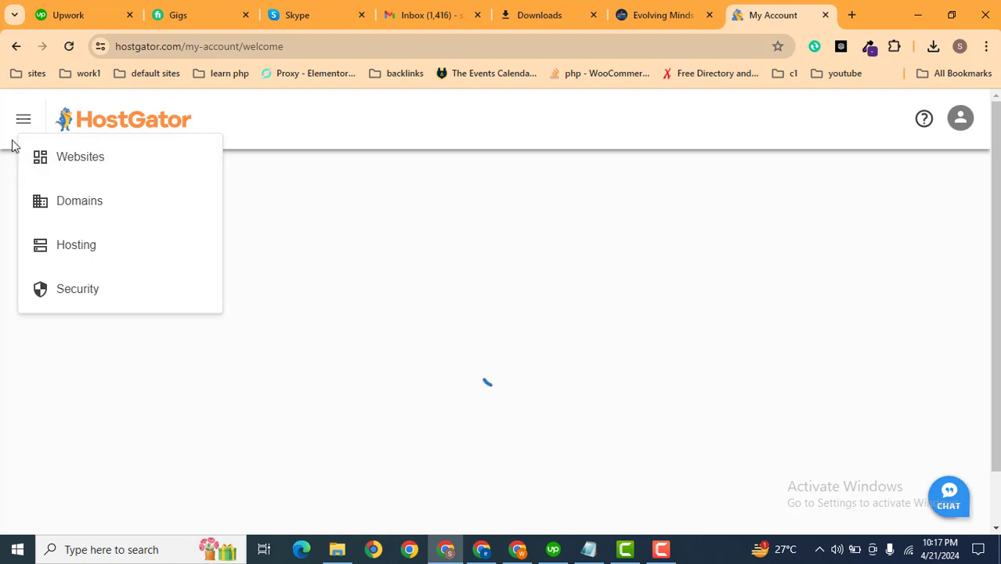
click(89, 247)
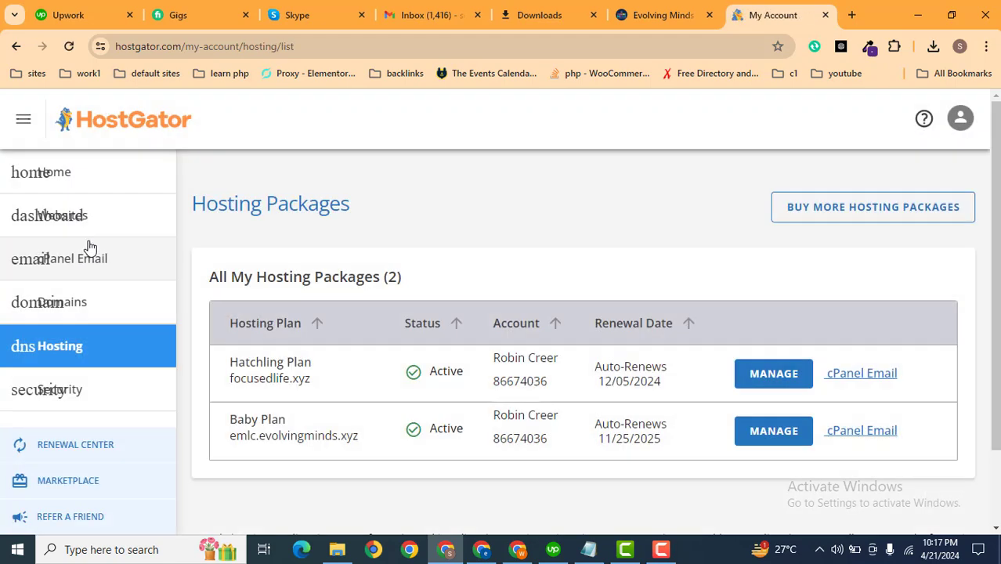
scroll(584, 314, down, 2)
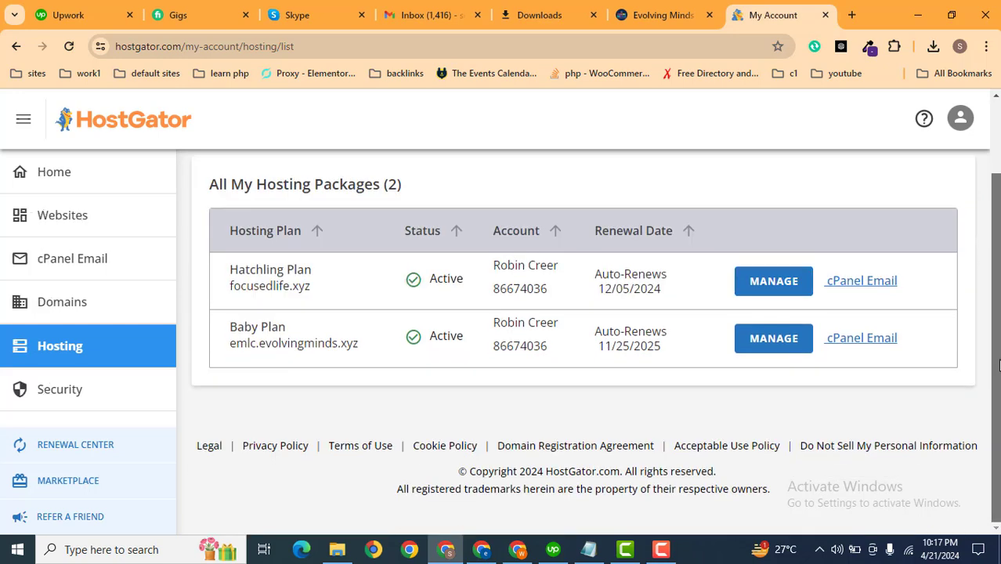
click(774, 339)
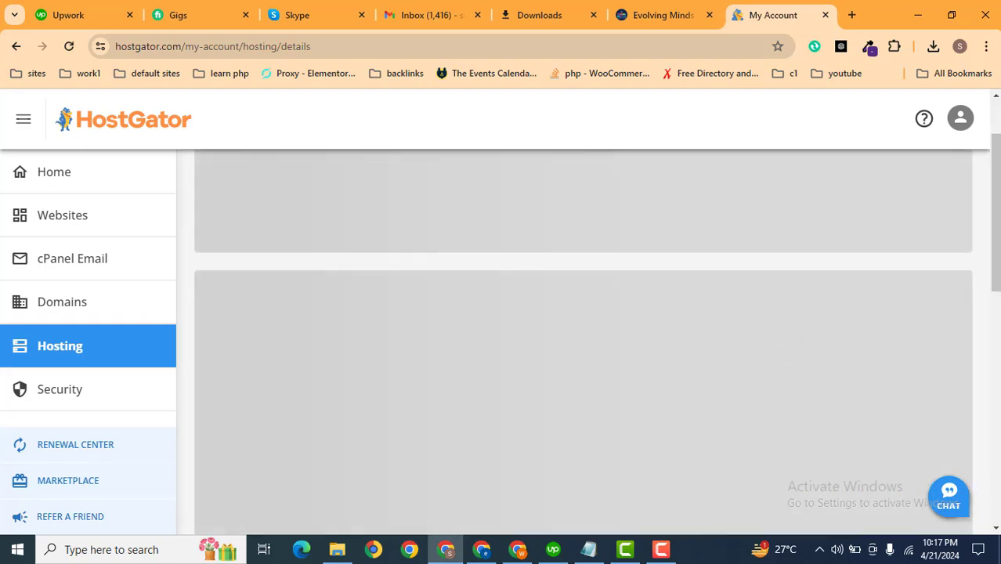
Open cPanel from the hosting package's quick links.
drag(995, 208, 993, 175)
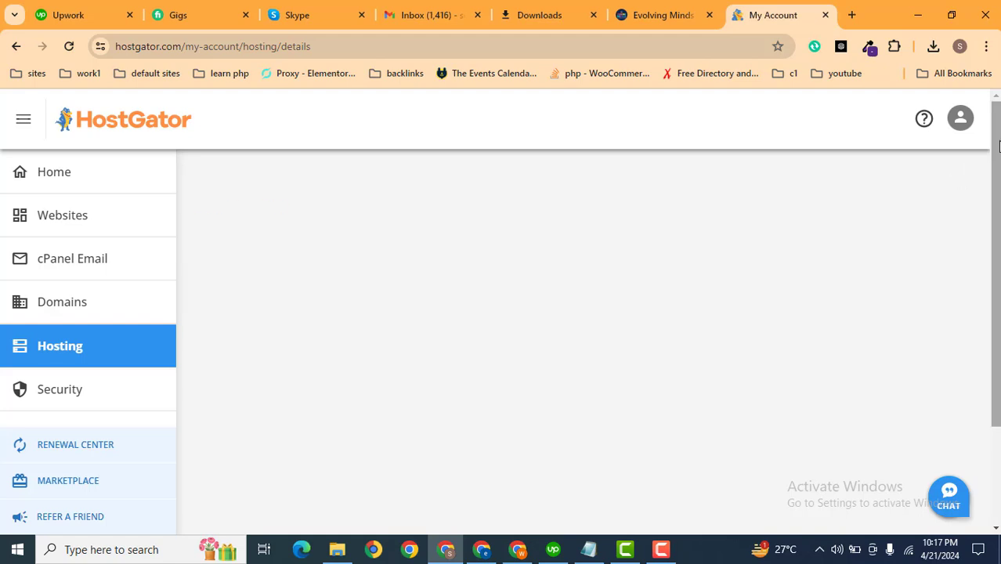
drag(998, 144, 998, 351)
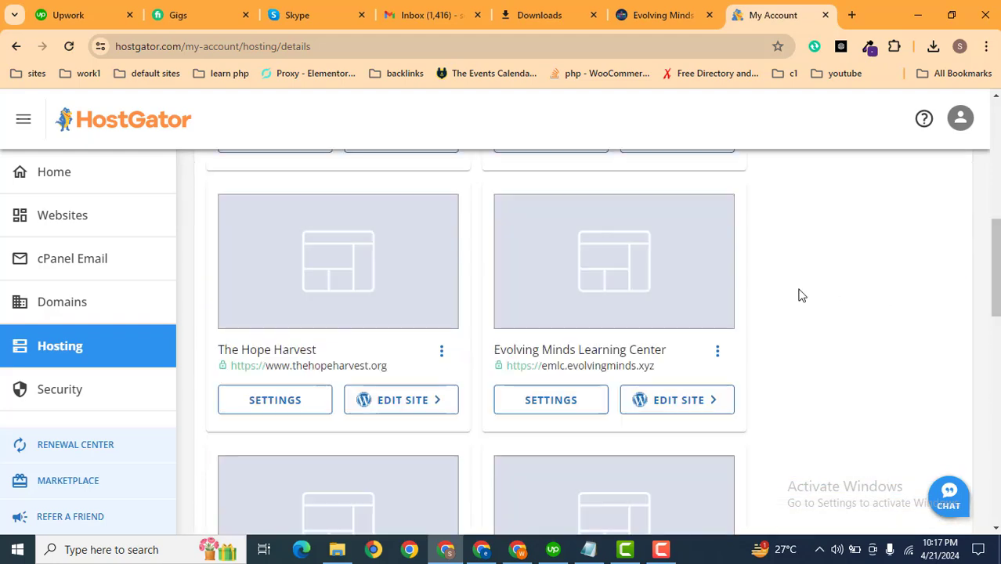
drag(996, 267, 996, 186)
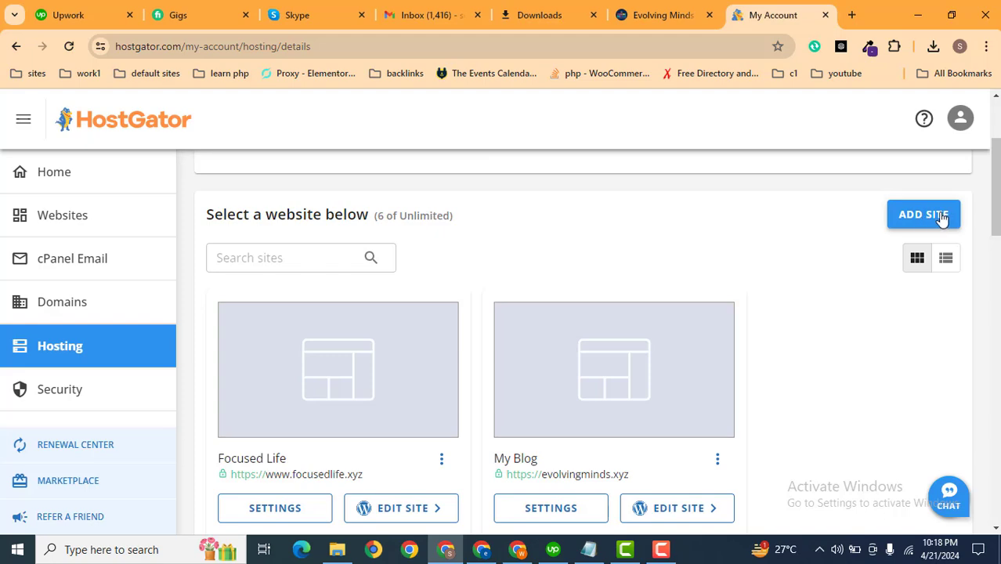
drag(996, 223, 996, 431)
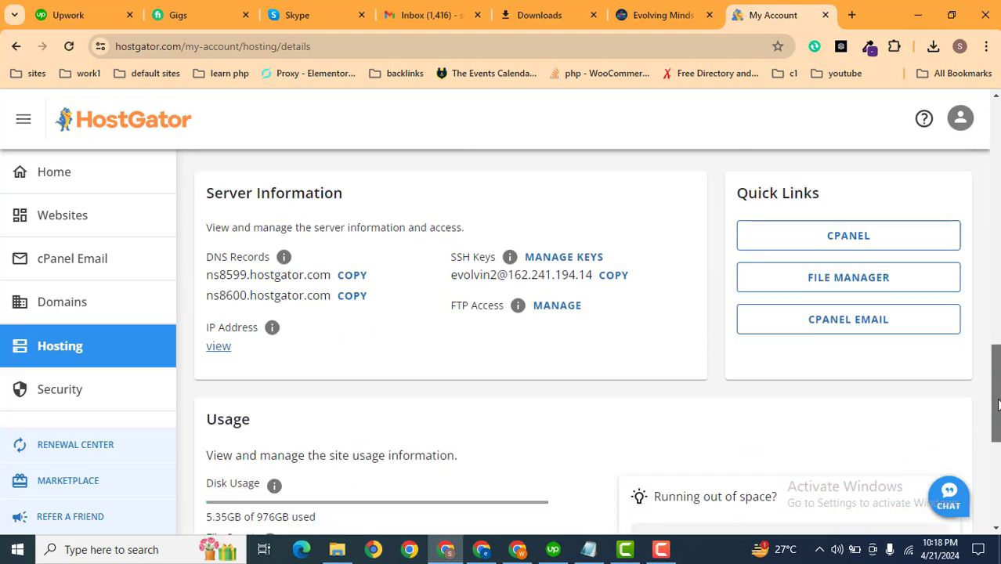
click(851, 237)
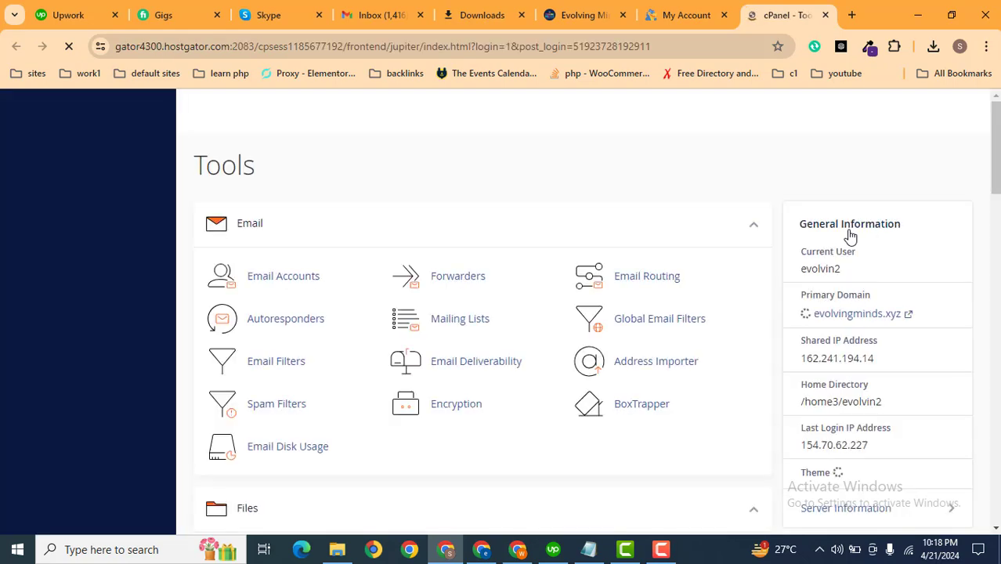
drag(996, 153, 998, 283)
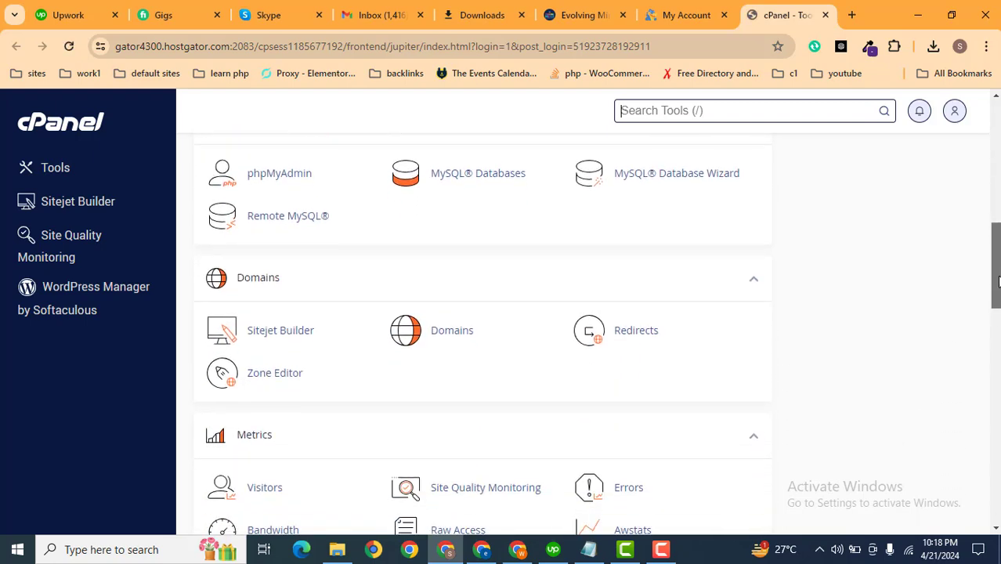
Open the Domains tool in cPanel and start creating a new domain.
click(452, 333)
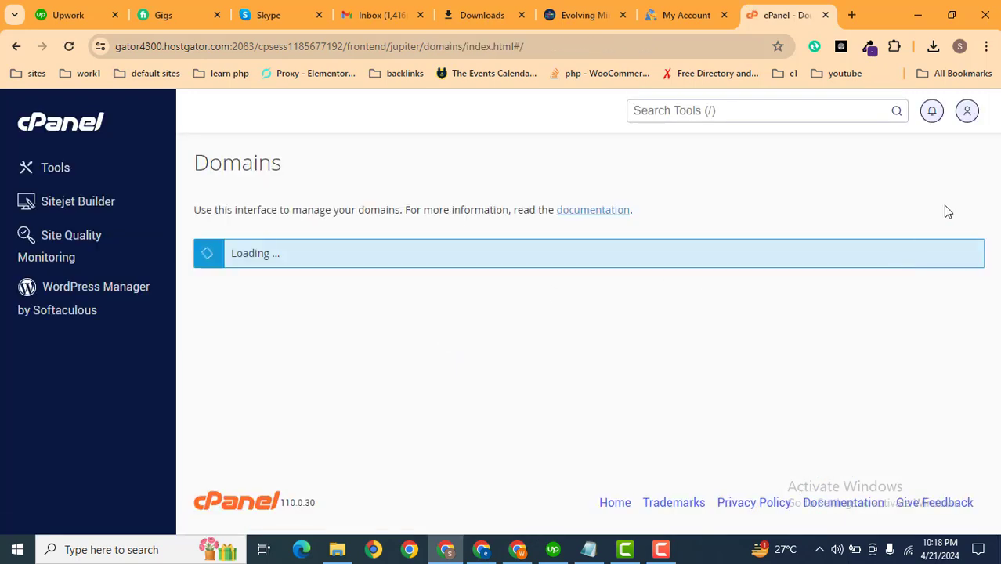
scroll(994, 196, down, 2)
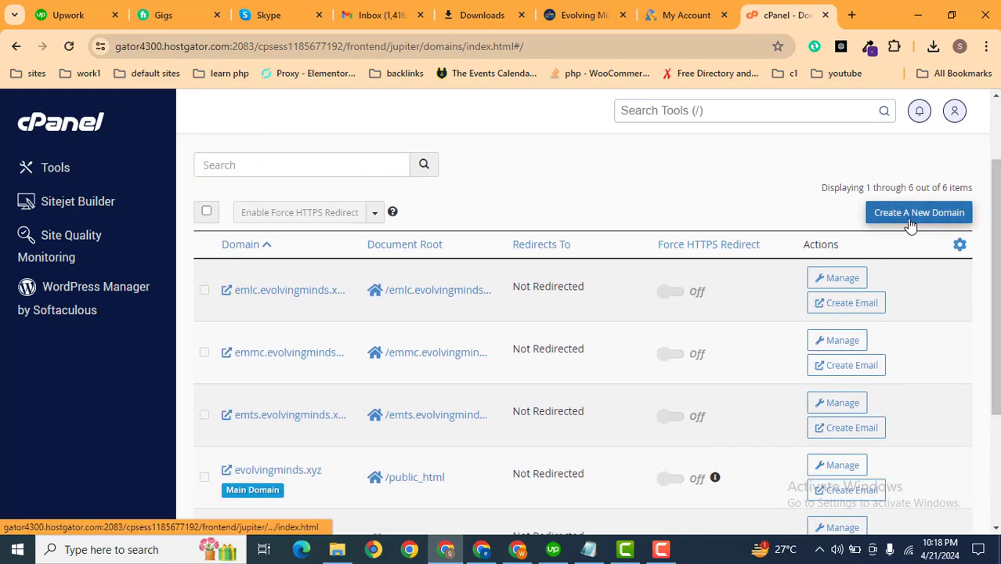
click(911, 227)
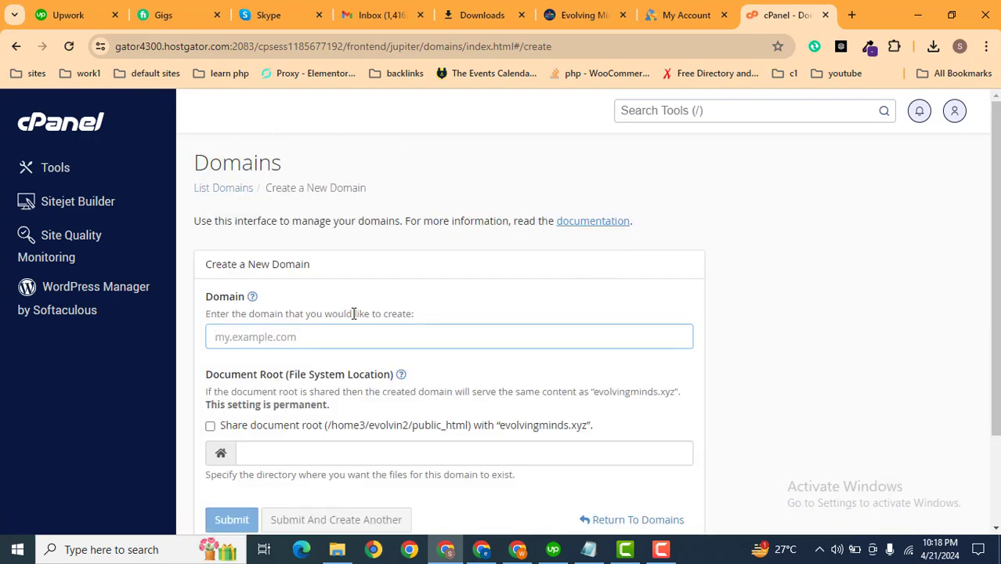
click(313, 336)
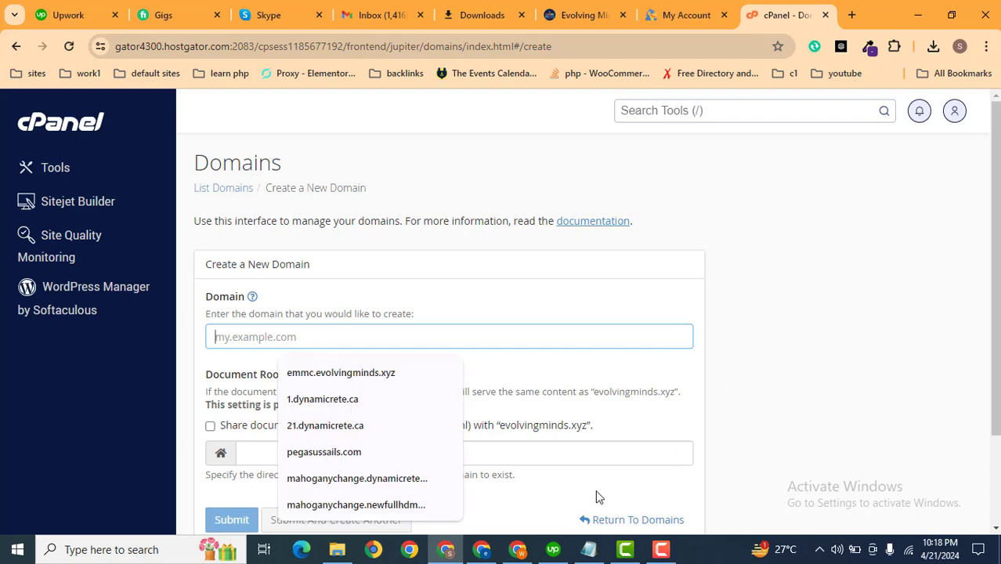
Copy the WordPress site's URL from the other browser window and paste it as the new domain name.
click(483, 552)
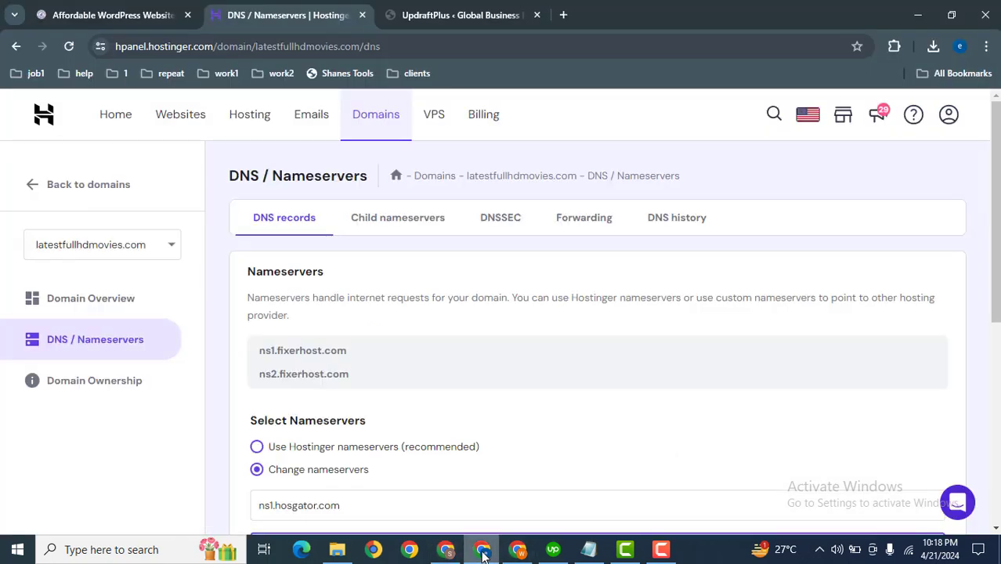
click(463, 15)
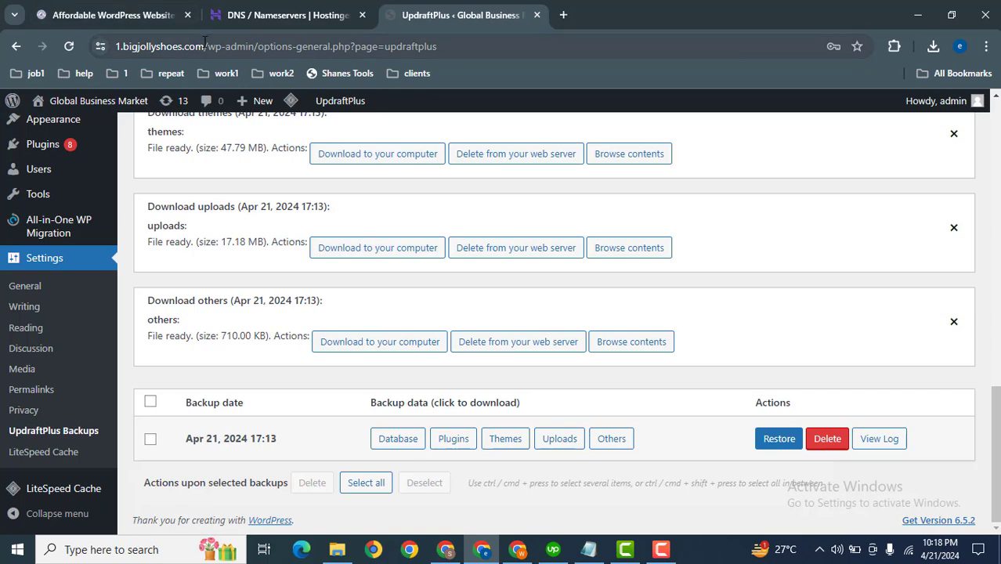
drag(204, 46, 116, 46)
key(ctrl+c)
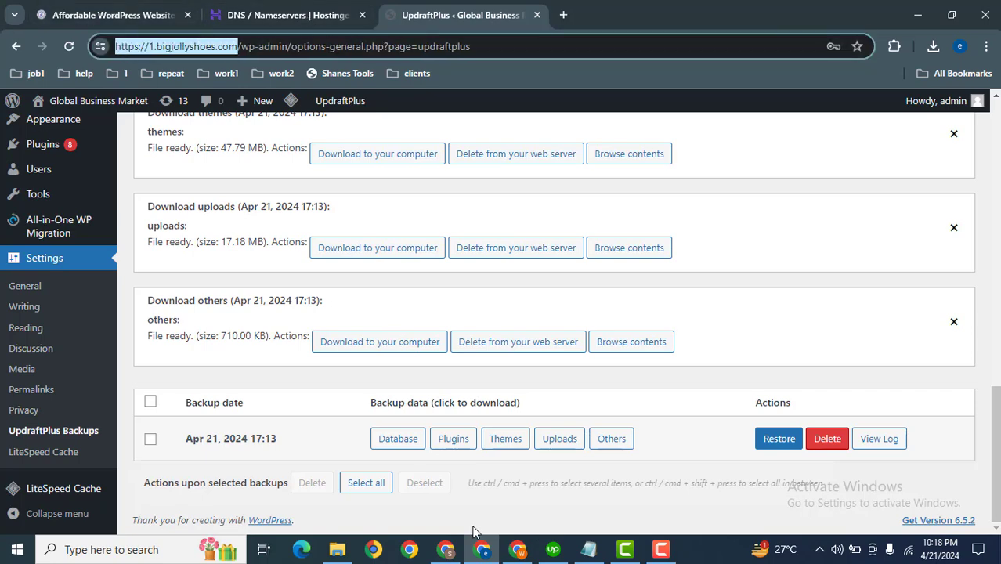
click(445, 549)
key(ctrl+v)
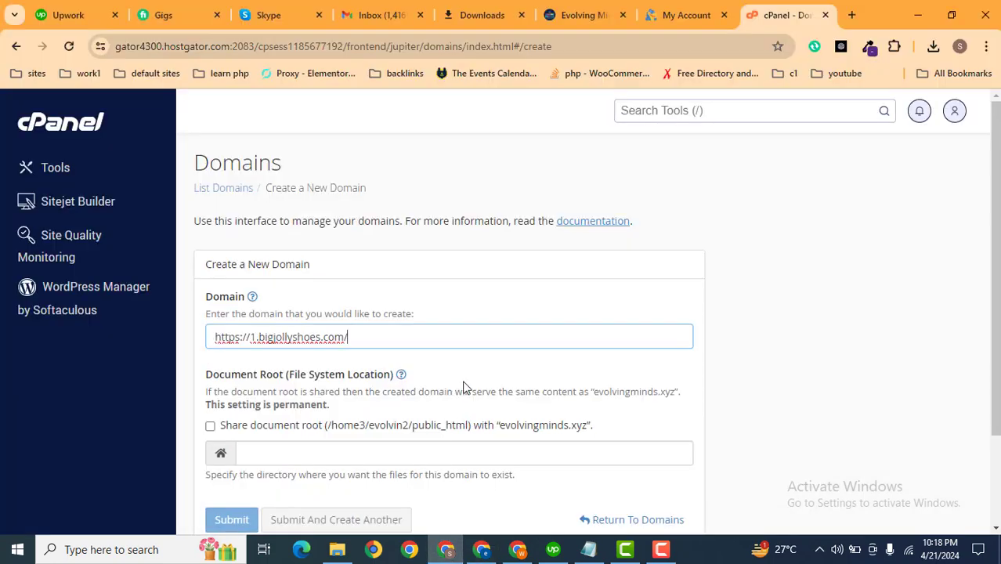
Trim the domain to 1.bigjollyshoes.com and submit the new domain.
scroll(595, 320, down, 1)
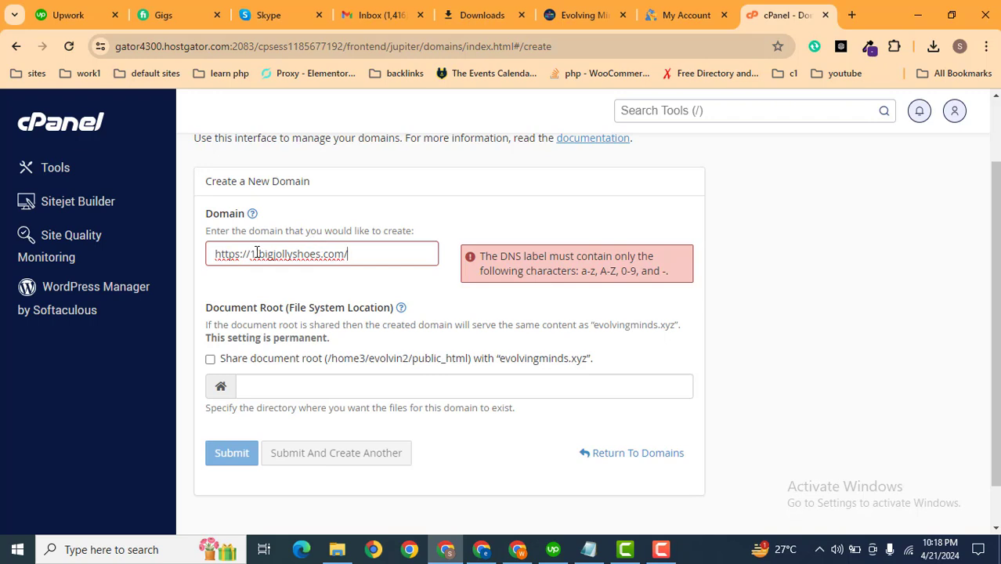
drag(253, 254, 175, 267)
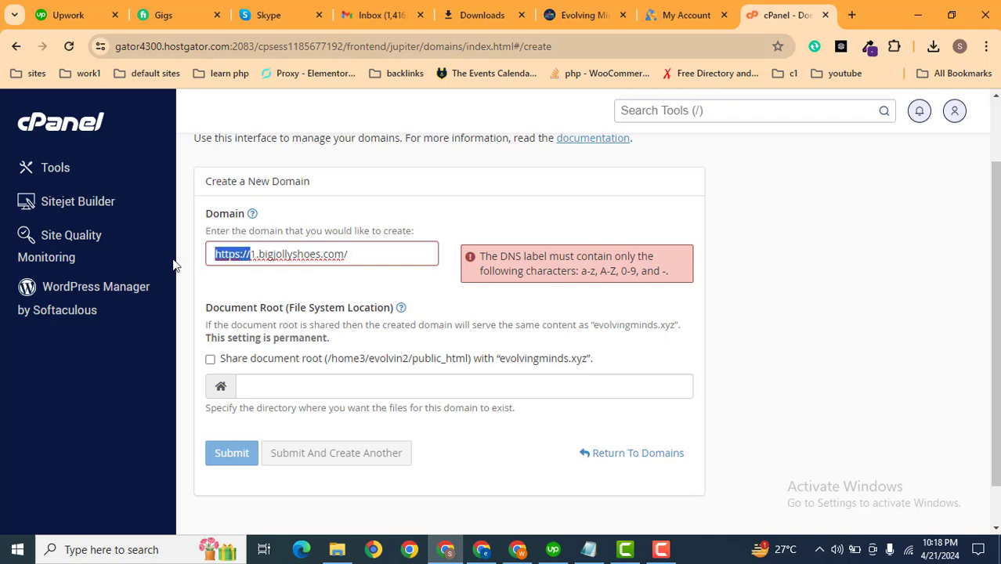
key(BackSpace)
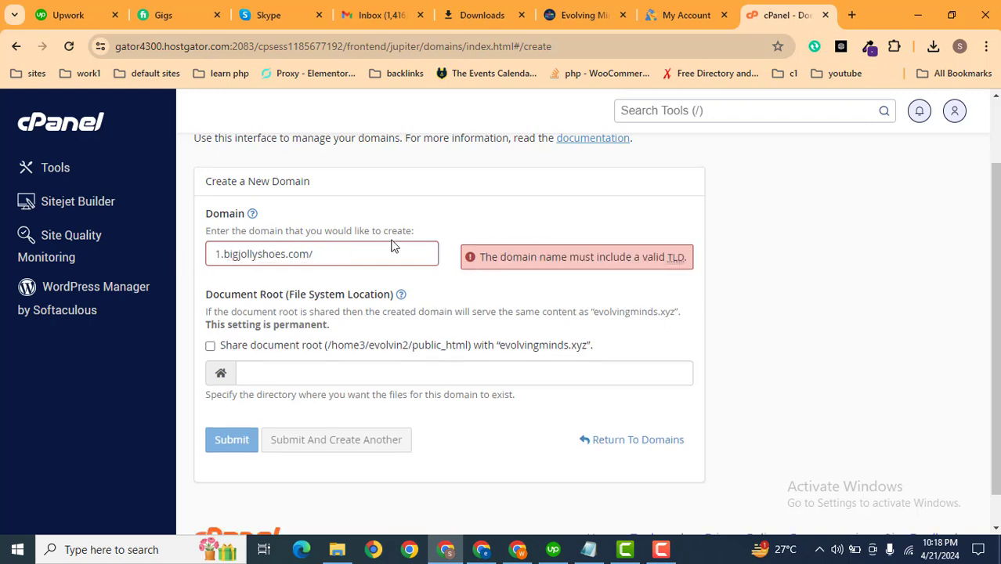
key(BackSpace)
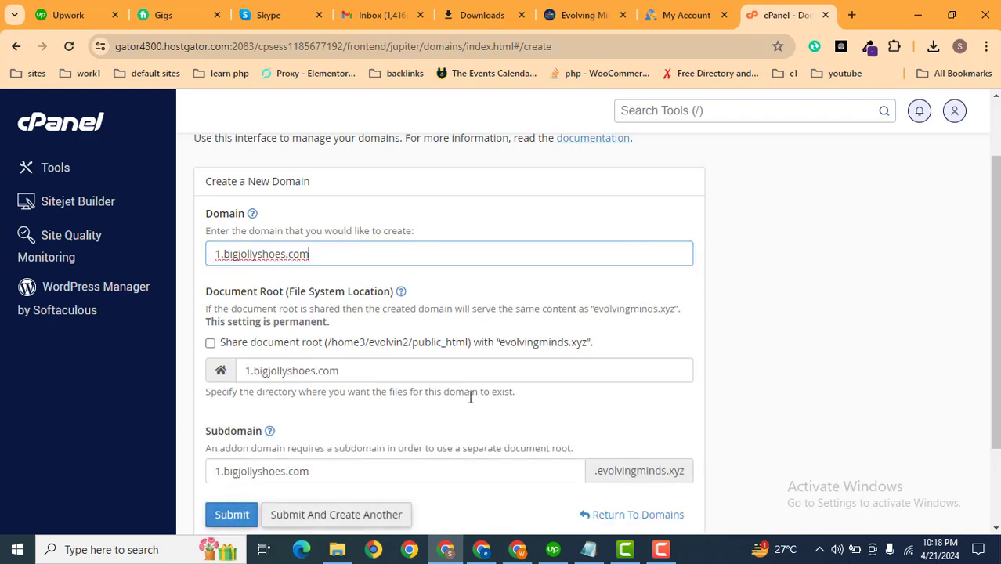
click(230, 515)
scroll(403, 400, down, 1)
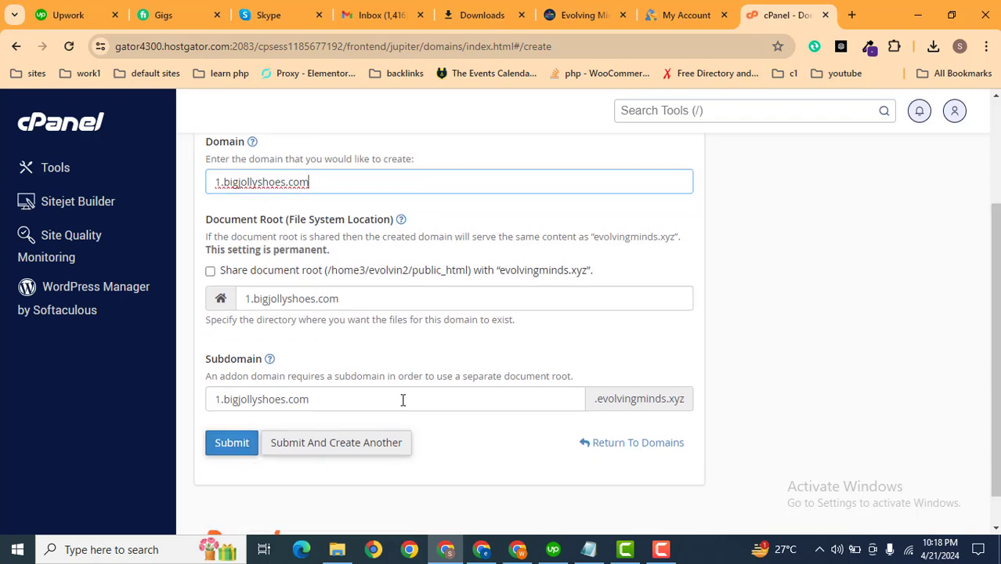
click(232, 444)
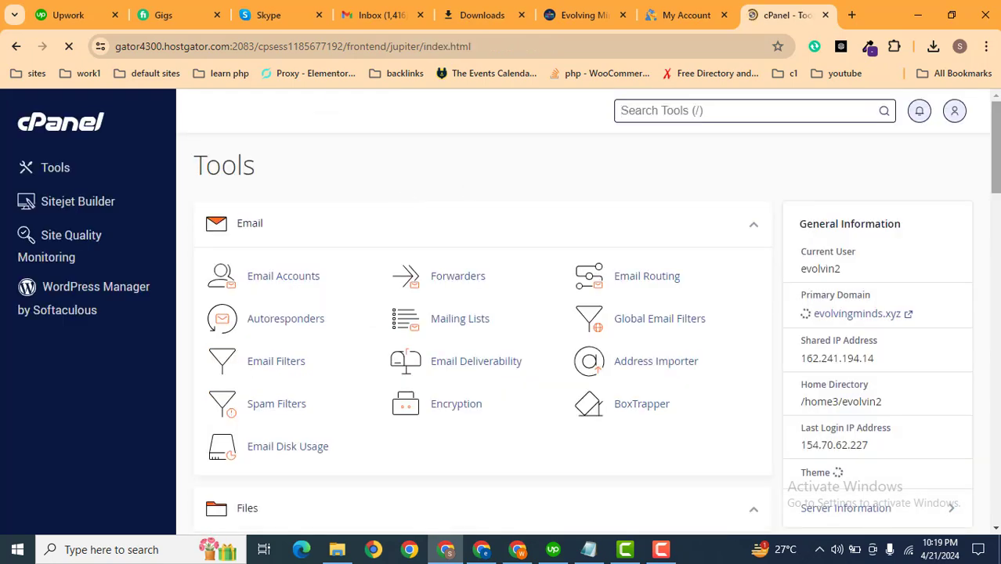
Open the Softaculous Apps Installer and start a WordPress installation.
drag(996, 148, 996, 413)
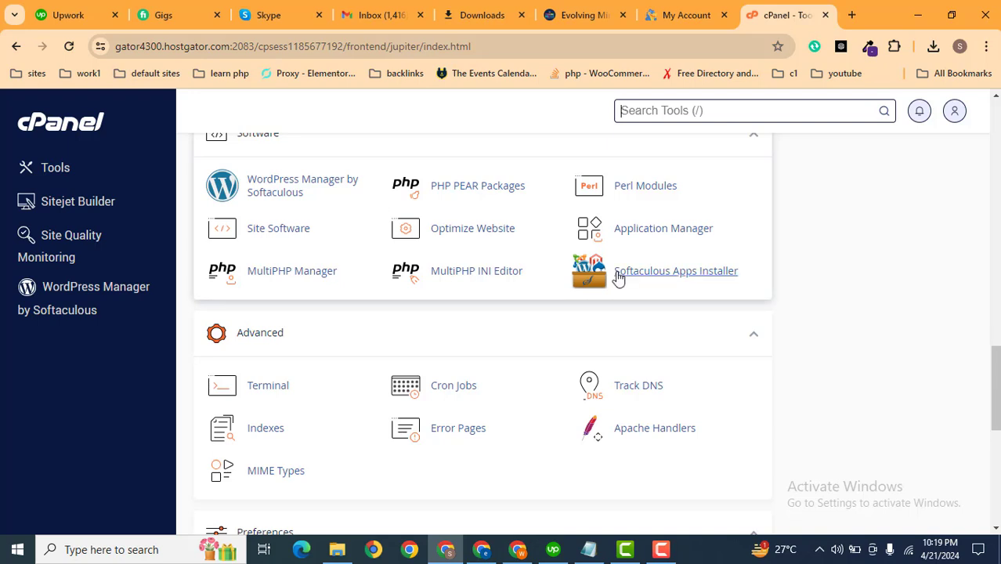
click(648, 278)
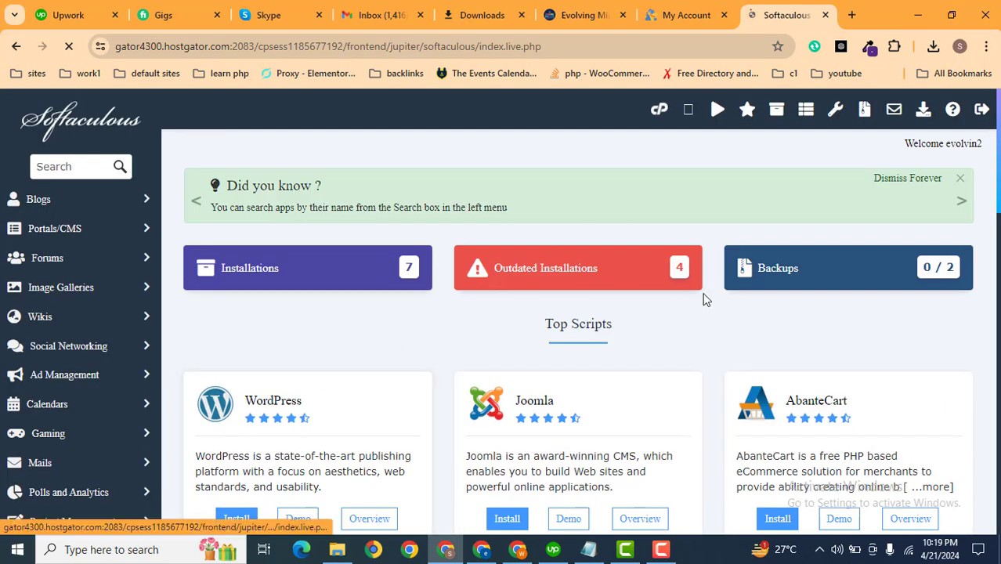
scroll(901, 221, down, 1)
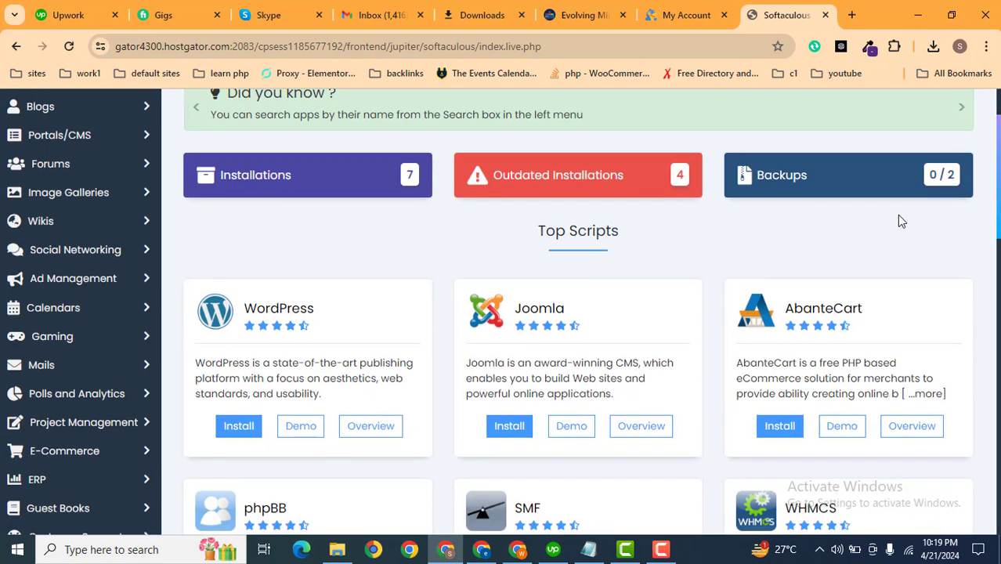
click(233, 425)
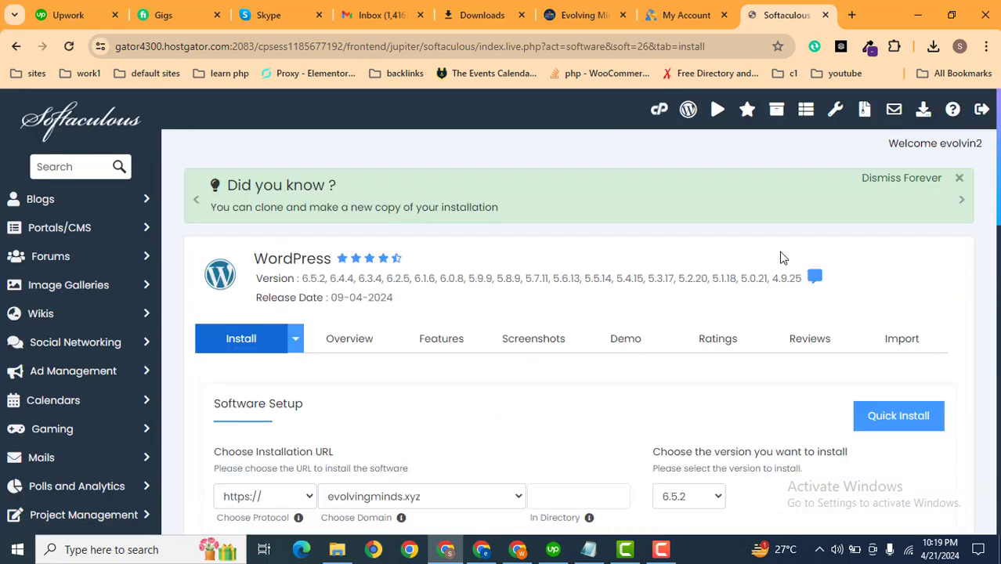
Set the installation domain to emts.evolvingminds.xyz and review the remaining WordPress install options.
scroll(441, 217, down, 4)
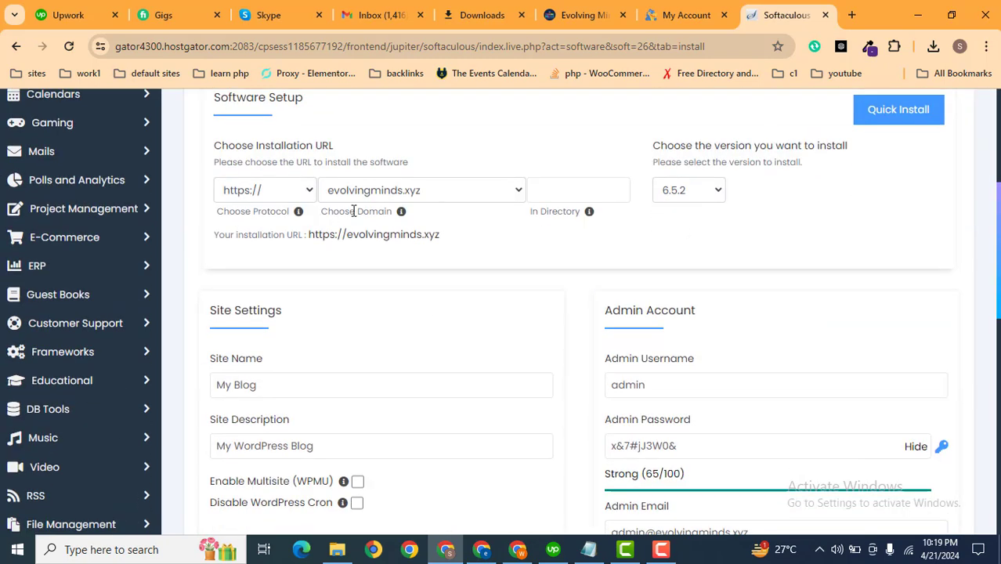
click(368, 192)
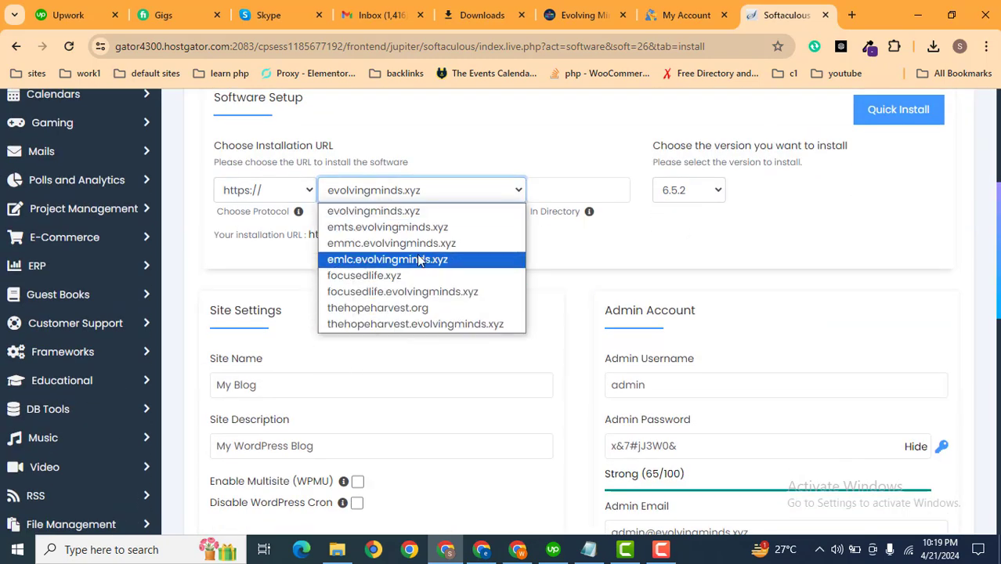
click(429, 227)
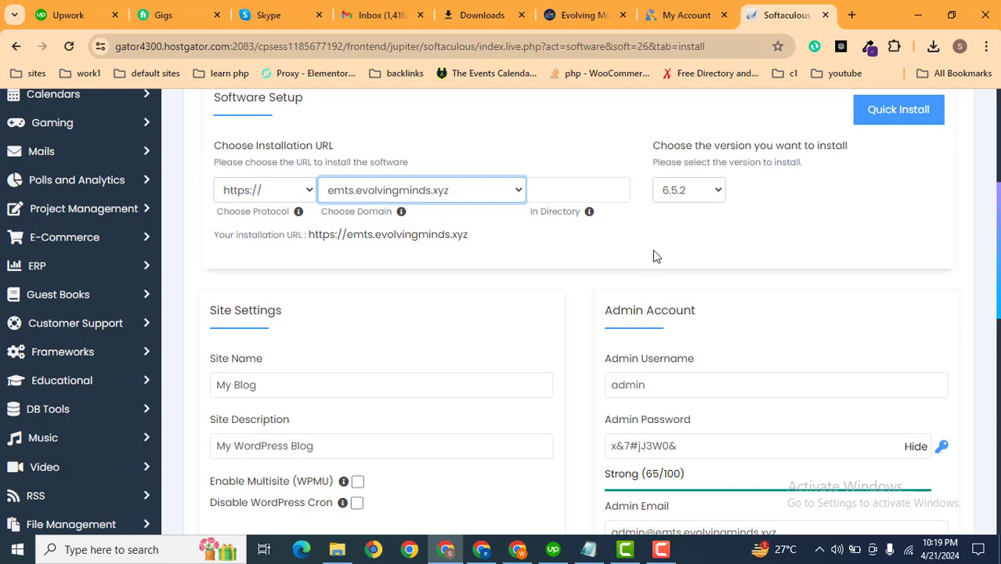
scroll(694, 256, down, 2)
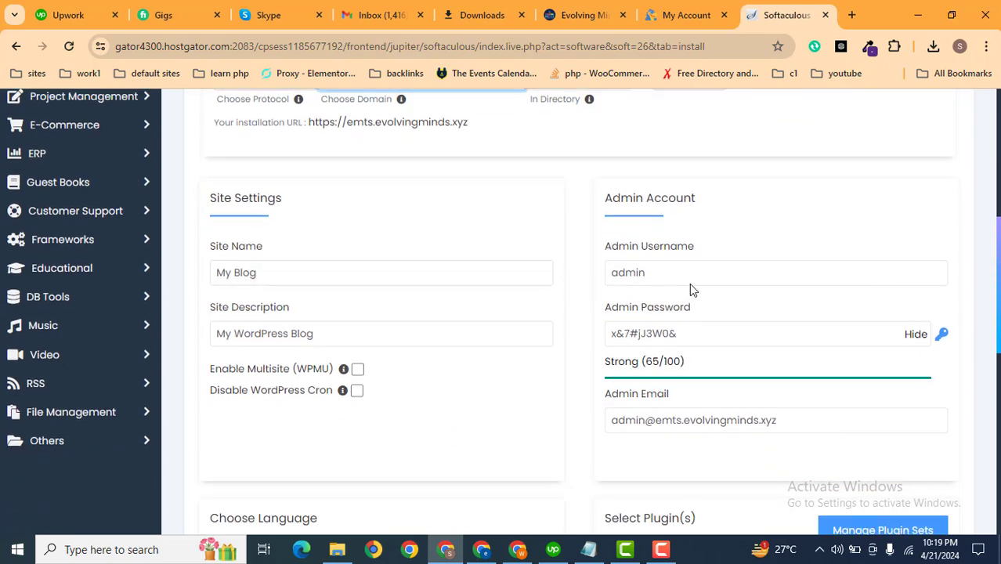
drag(688, 276, 542, 276)
click(626, 342)
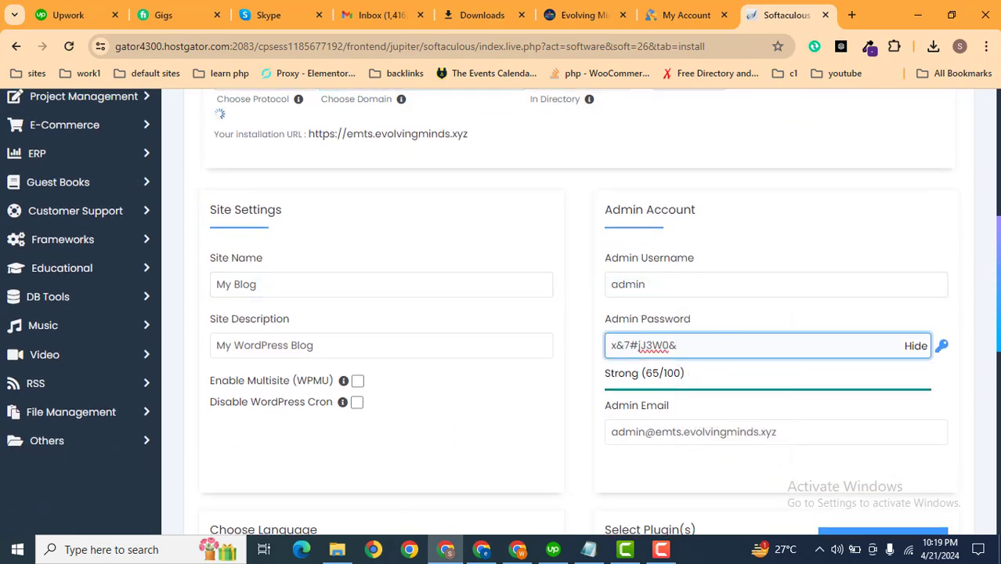
scroll(715, 259, down, 3)
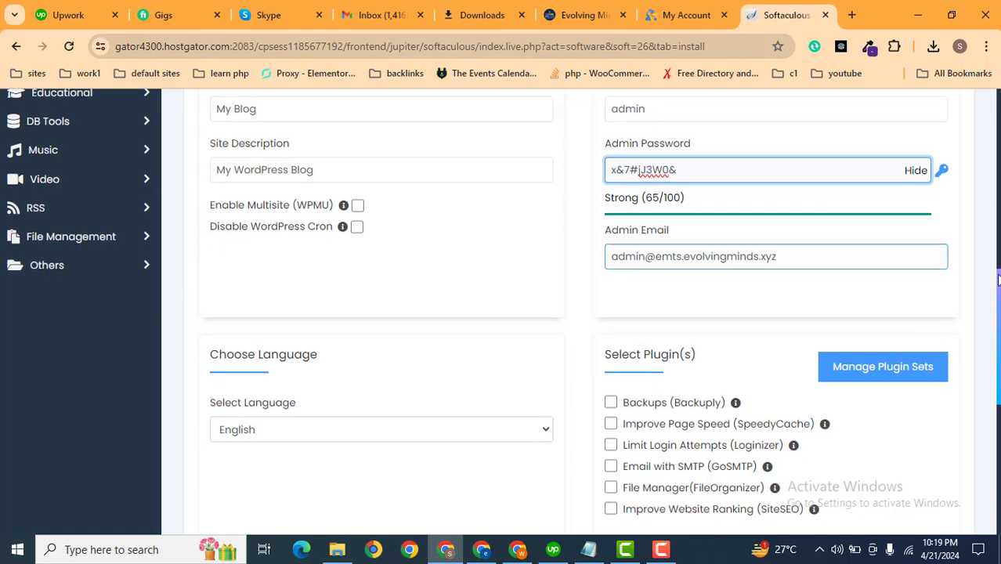
scroll(999, 280, down, 4)
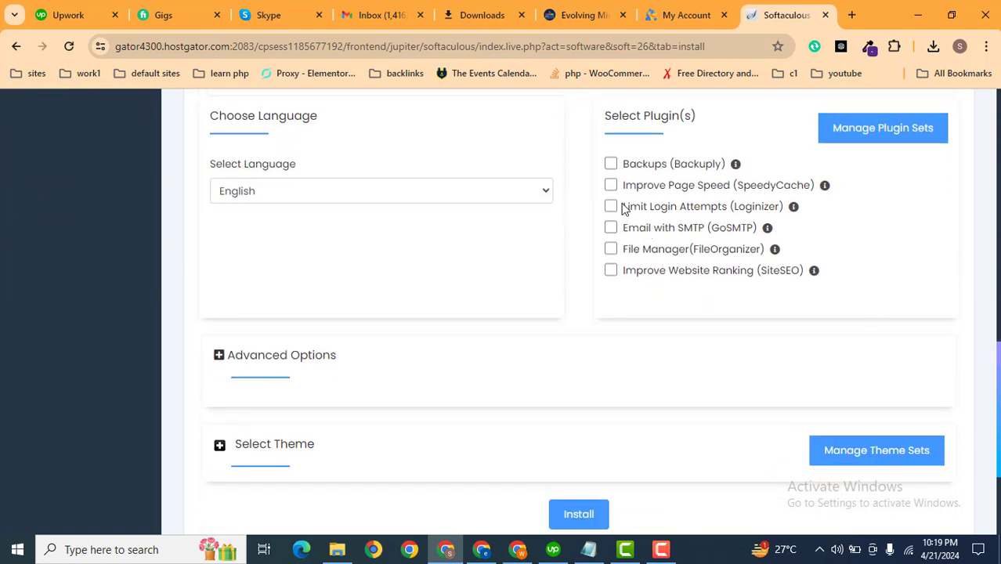
scroll(956, 281, down, 1)
scroll(627, 409, down, 2)
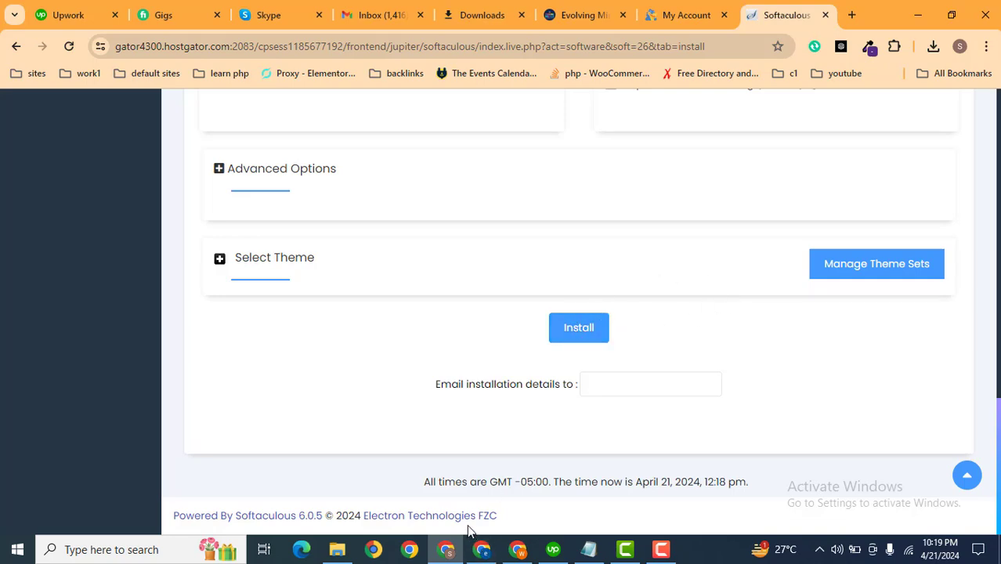
Switch to the other browser window and open the 1.bigjollyshoes.com home page.
click(482, 550)
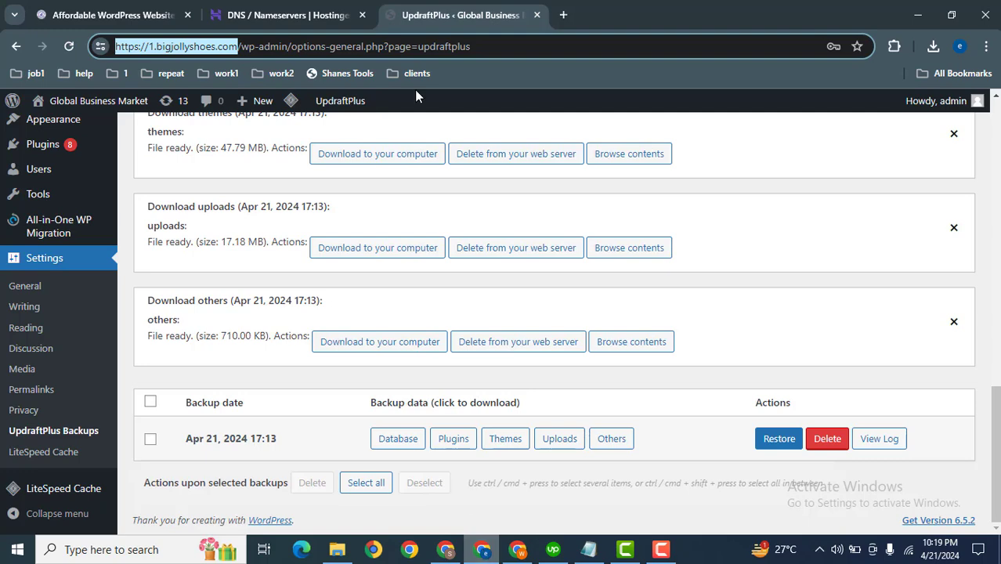
click(241, 46)
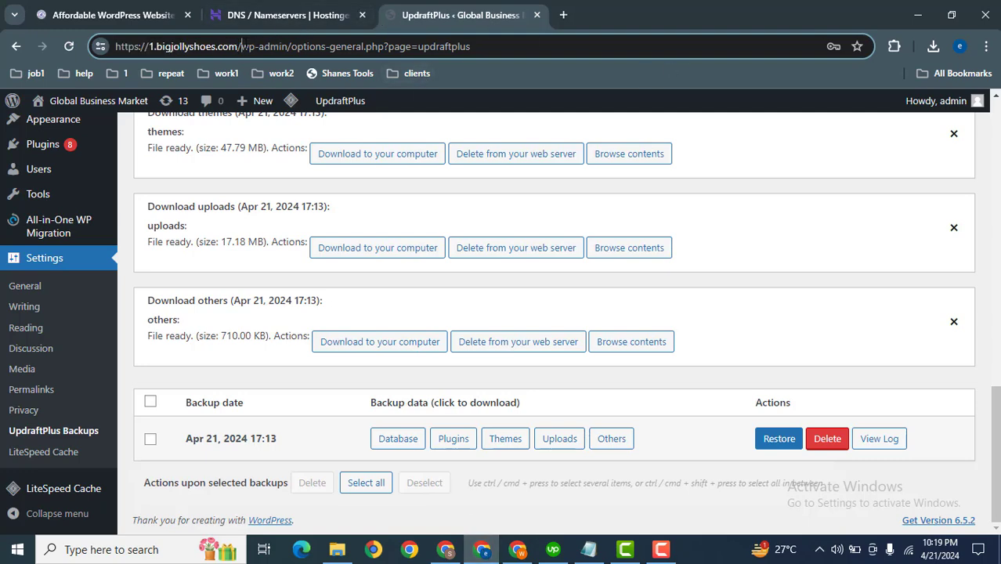
drag(241, 46, 458, 46)
key(BackSpace)
key(Return)
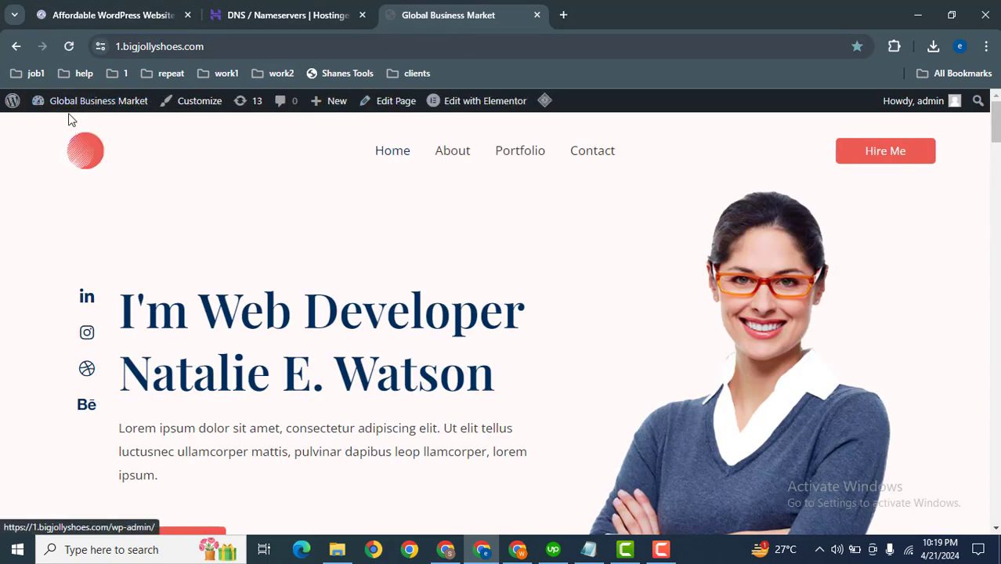
Open the WordPress dashboard in a new tab and go to the UpdraftPlus Backups settings.
middle_click(57, 127)
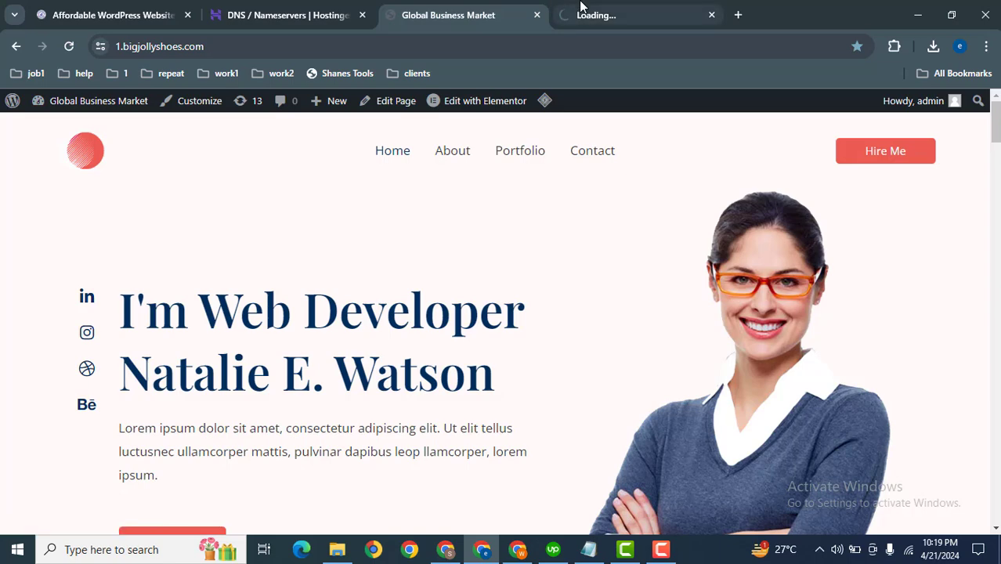
click(688, 9)
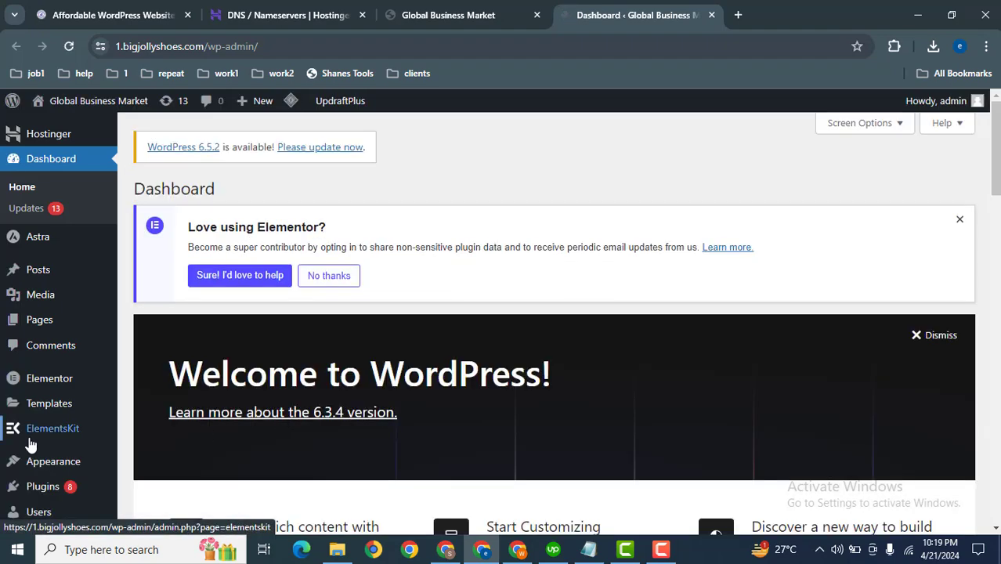
mouse_move(34, 487)
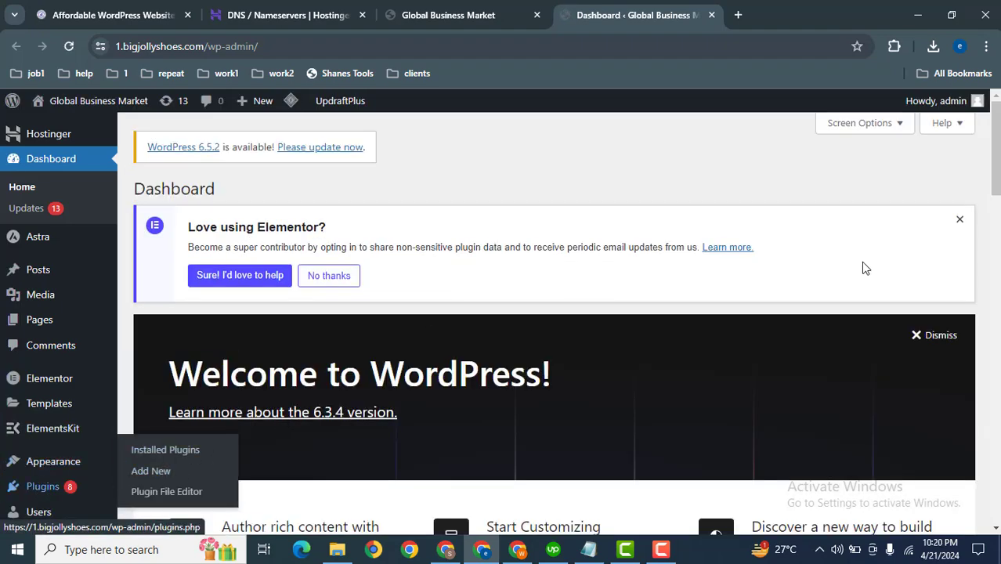
scroll(993, 157, down, 3)
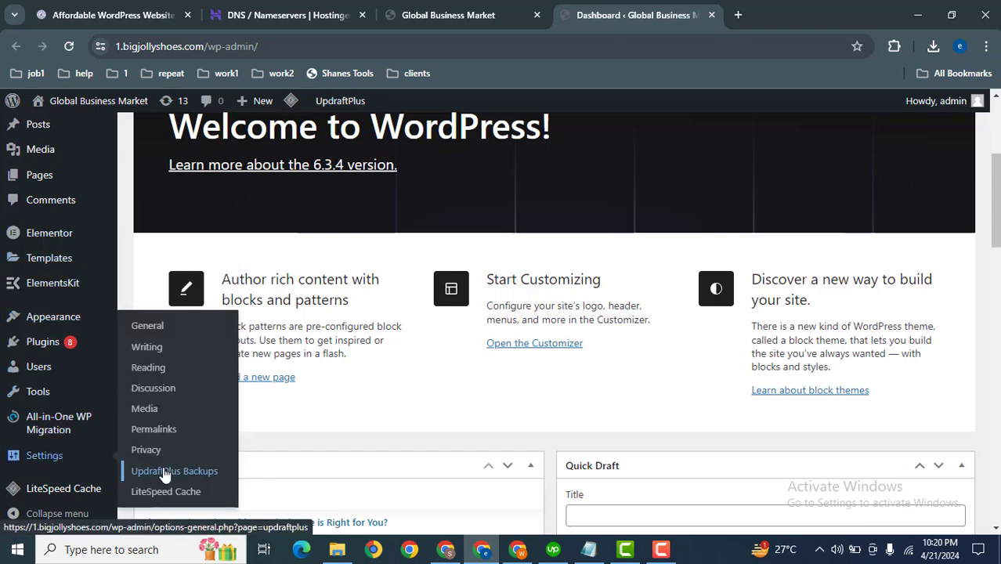
click(165, 473)
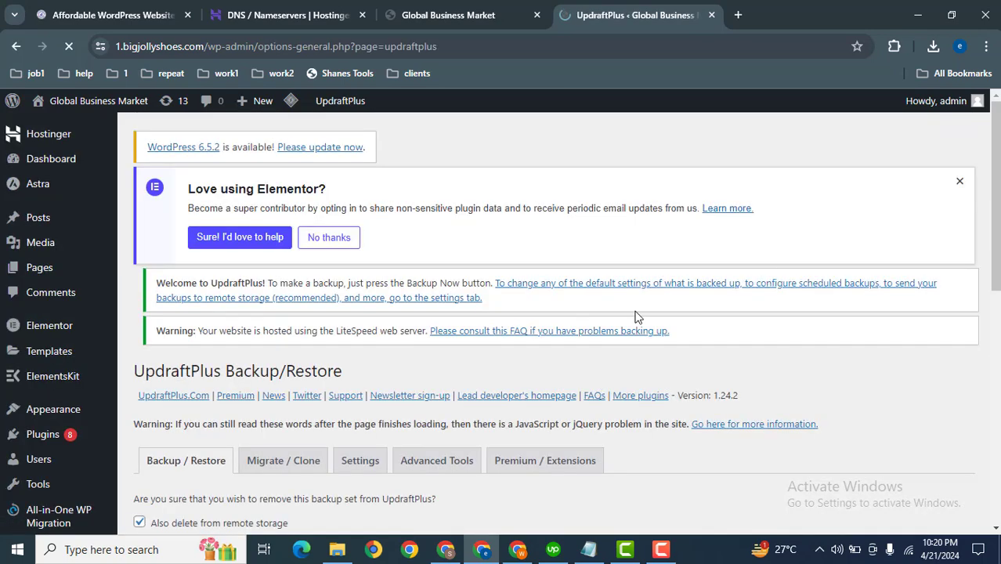
drag(997, 188, 998, 294)
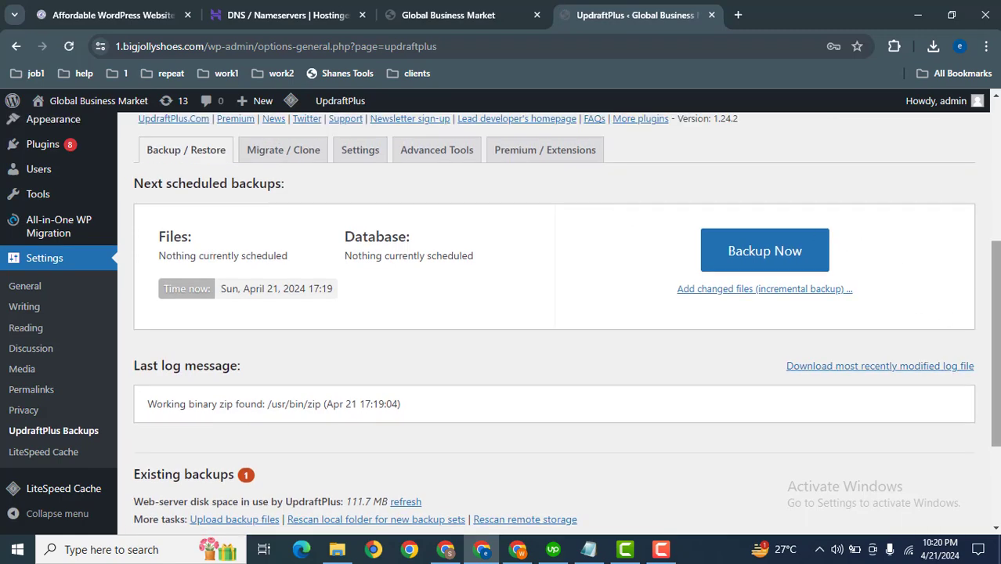
drag(997, 313, 996, 389)
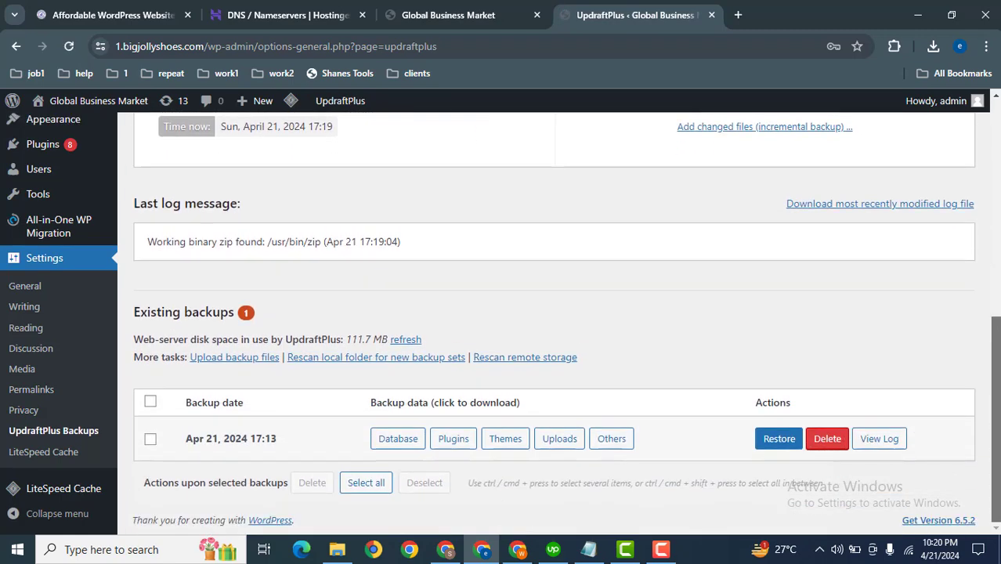
click(235, 358)
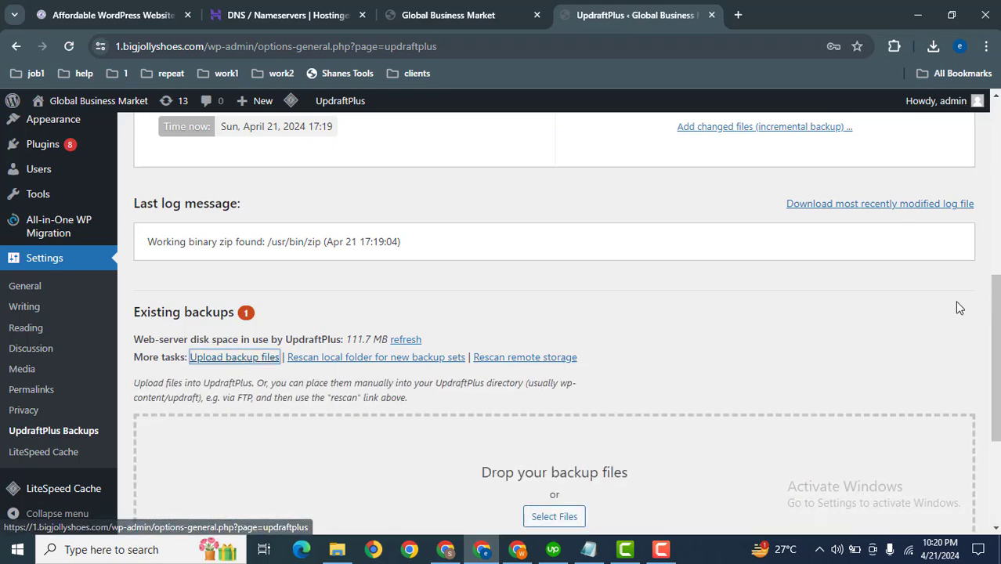
scroll(744, 345, down, 2)
click(567, 376)
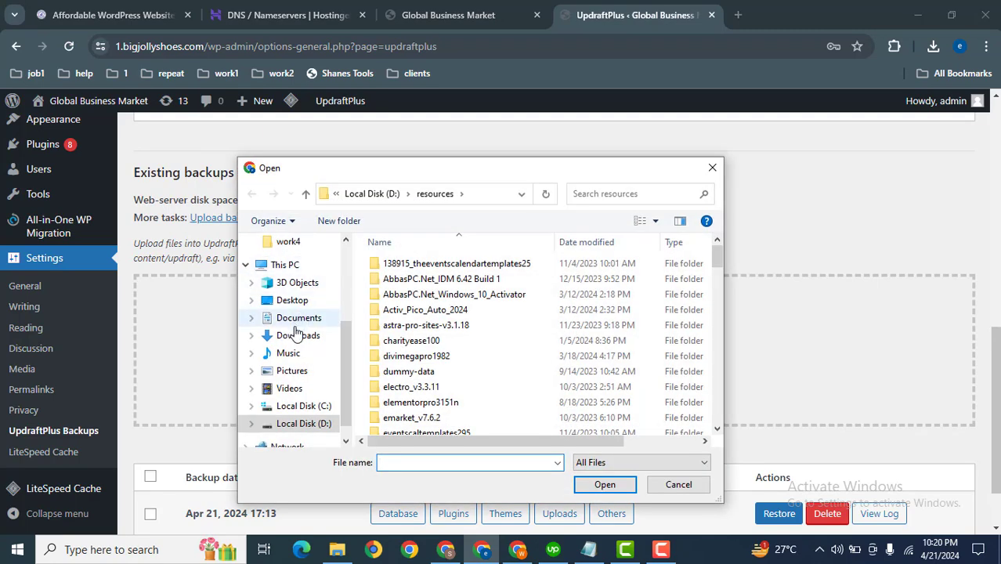
click(298, 336)
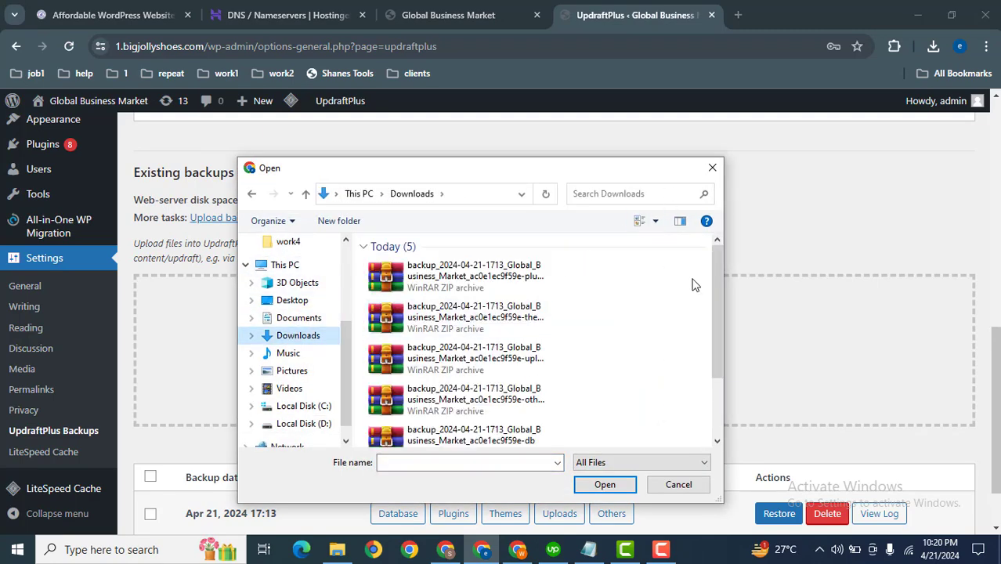
mouse_move(713, 292)
mouse_down()
mouse_move(717, 347)
mouse_move(714, 290)
mouse_up()
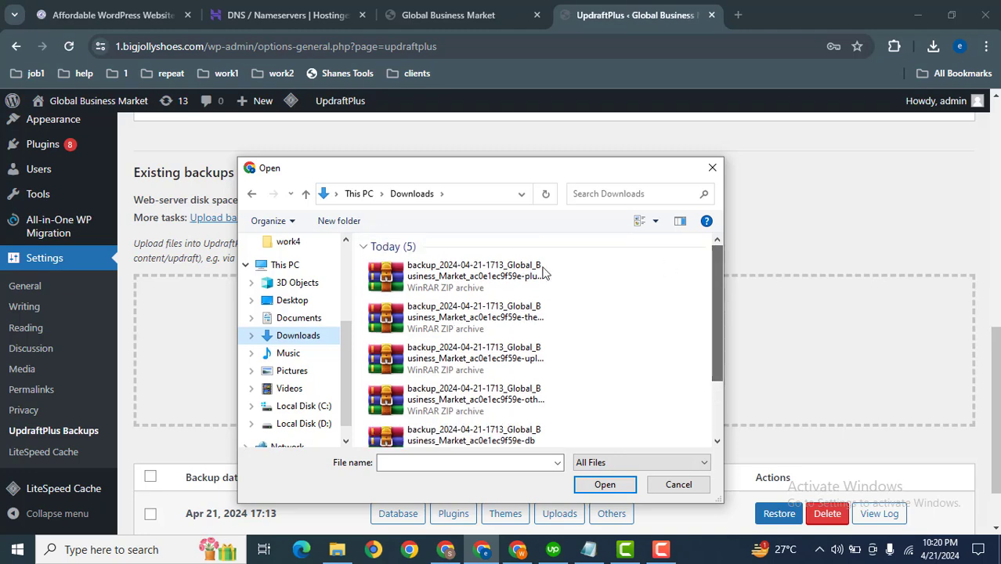
key(ctrl+a)
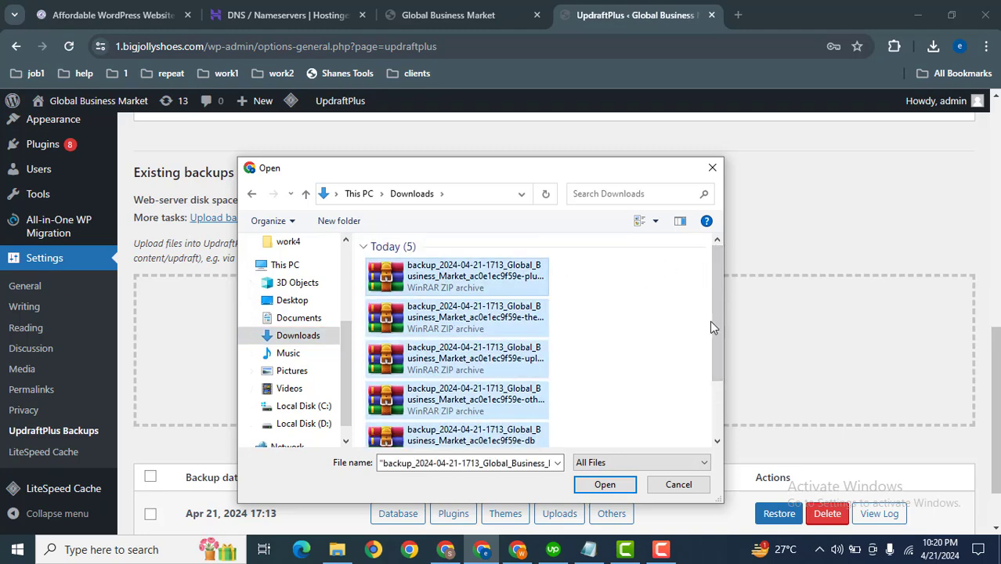
drag(712, 326, 715, 387)
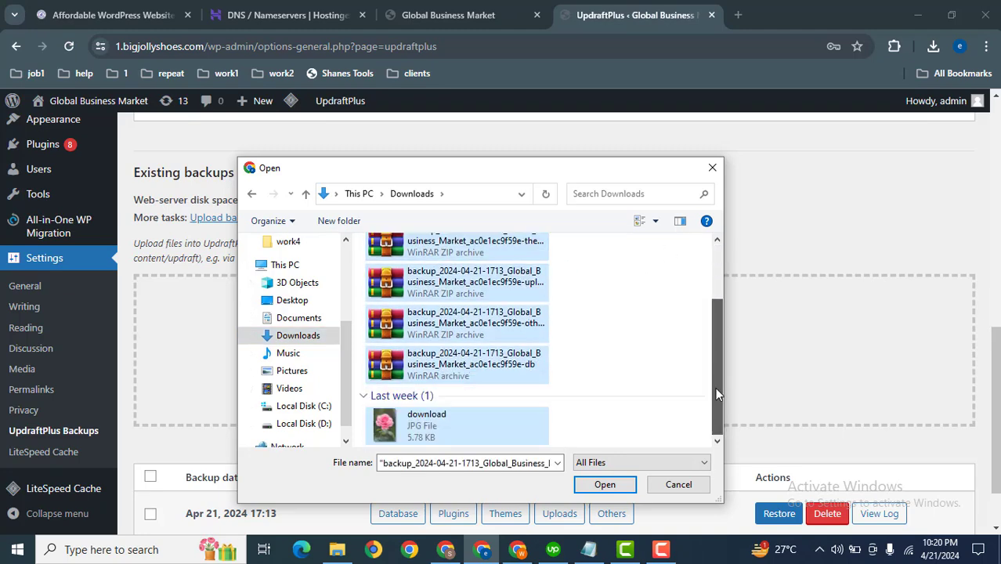
ctrl+click(458, 418)
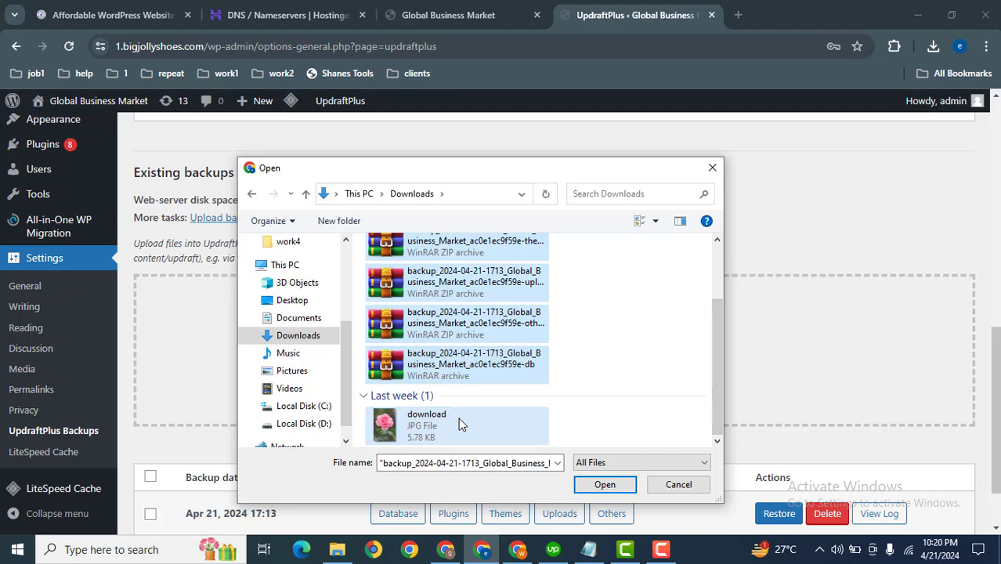
click(680, 489)
click(666, 484)
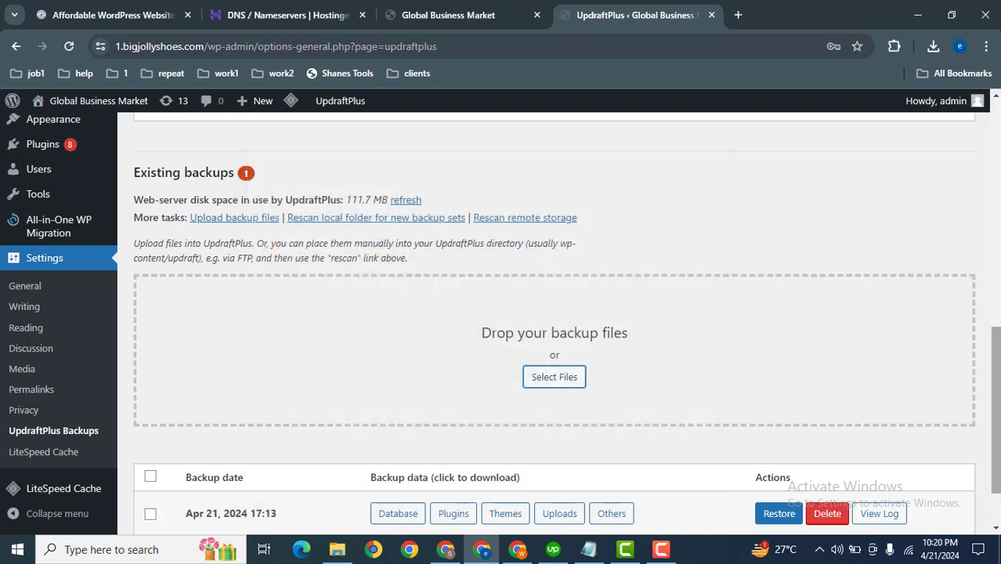
Restore the Apr 21, 2024 17:13 backup with Plugins, Themes, Uploads, Others and Database components selected.
scroll(880, 441, down, 2)
click(760, 438)
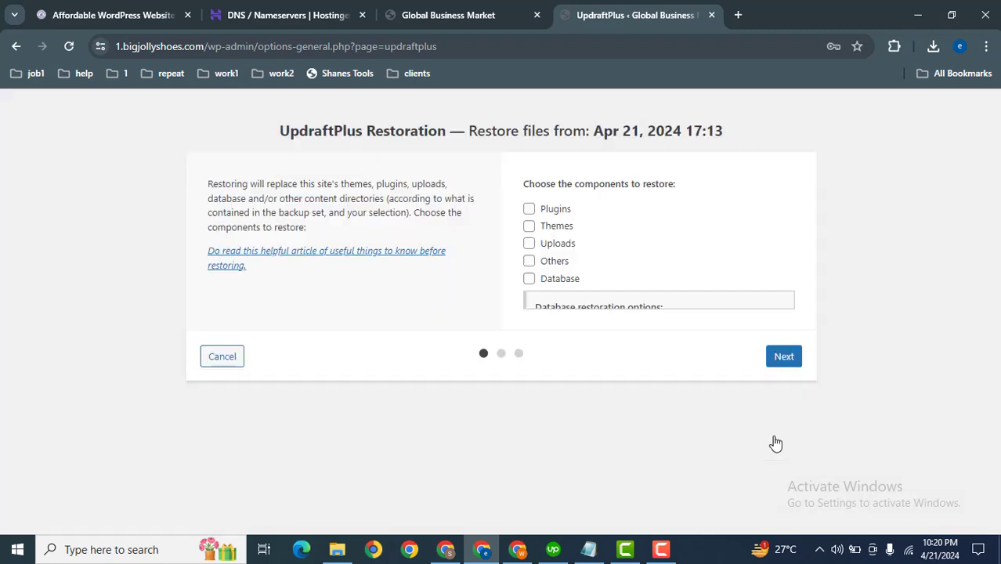
click(555, 211)
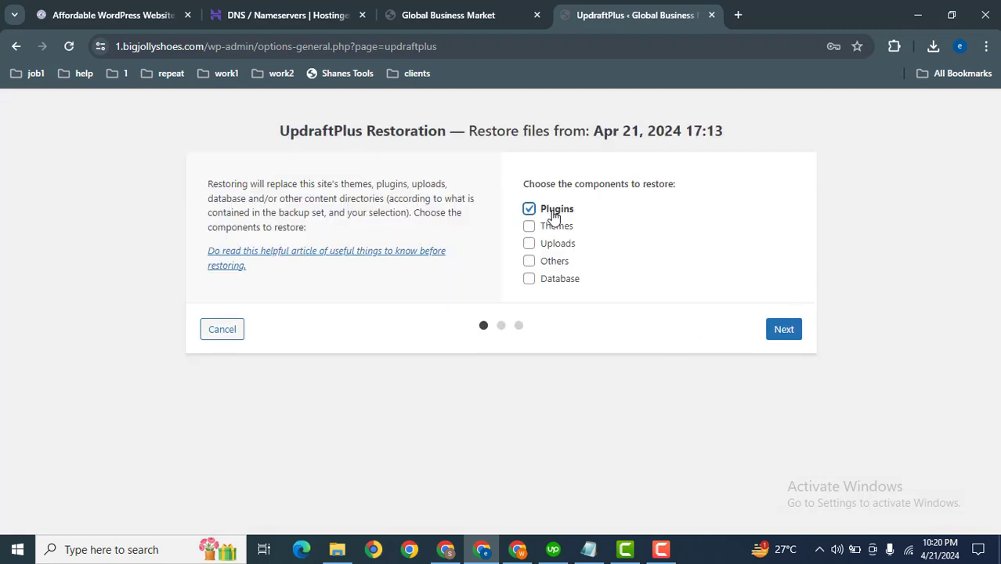
click(551, 227)
click(547, 244)
click(547, 262)
click(549, 280)
click(780, 330)
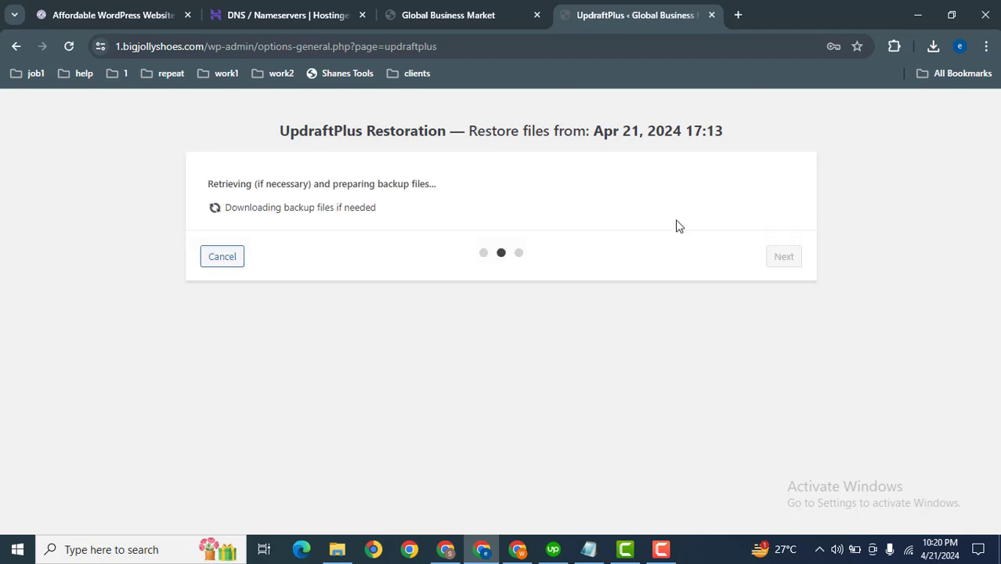
Switch through the browser tabs and return to the other window's Softaculous WordPress installation page.
click(450, 6)
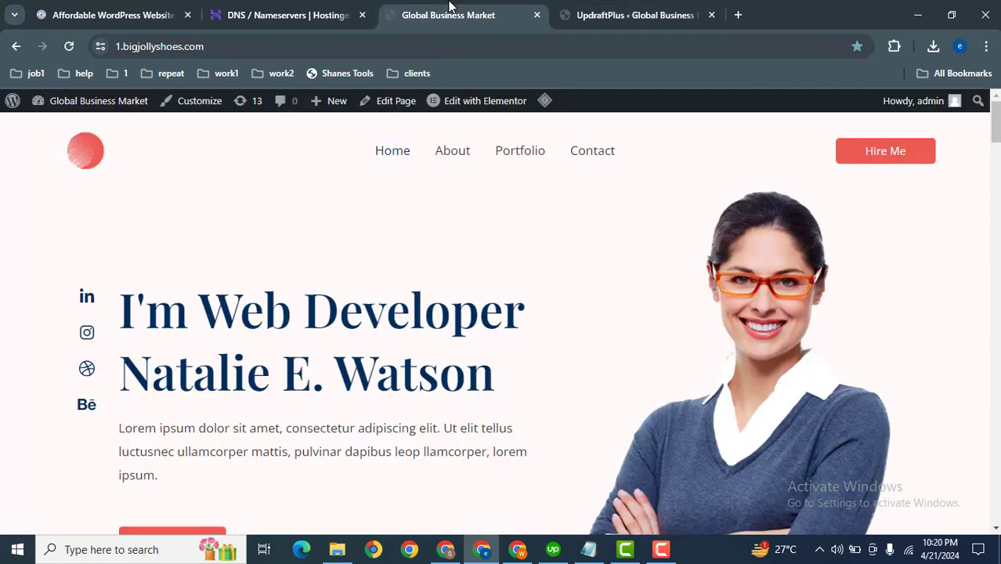
click(242, 7)
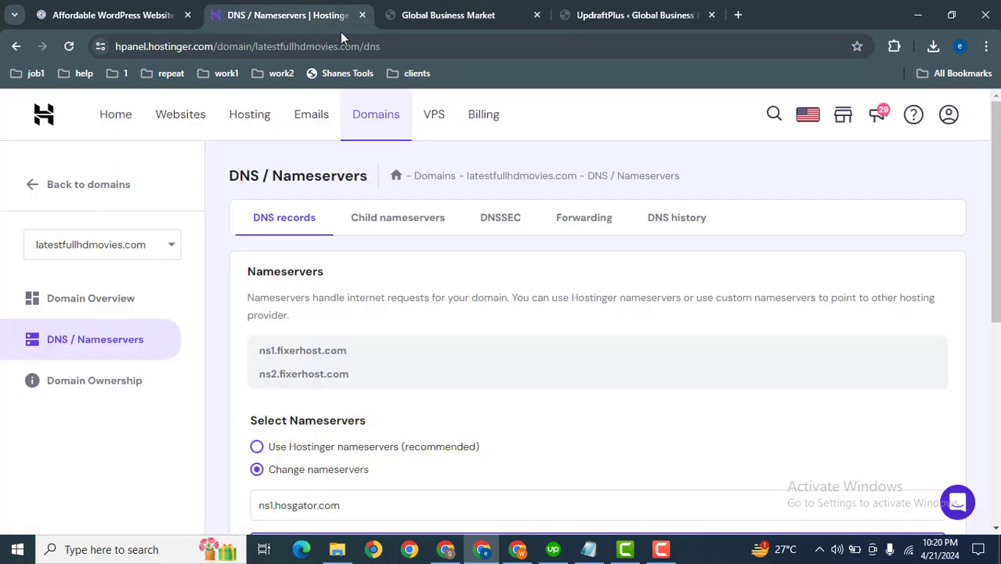
click(445, 549)
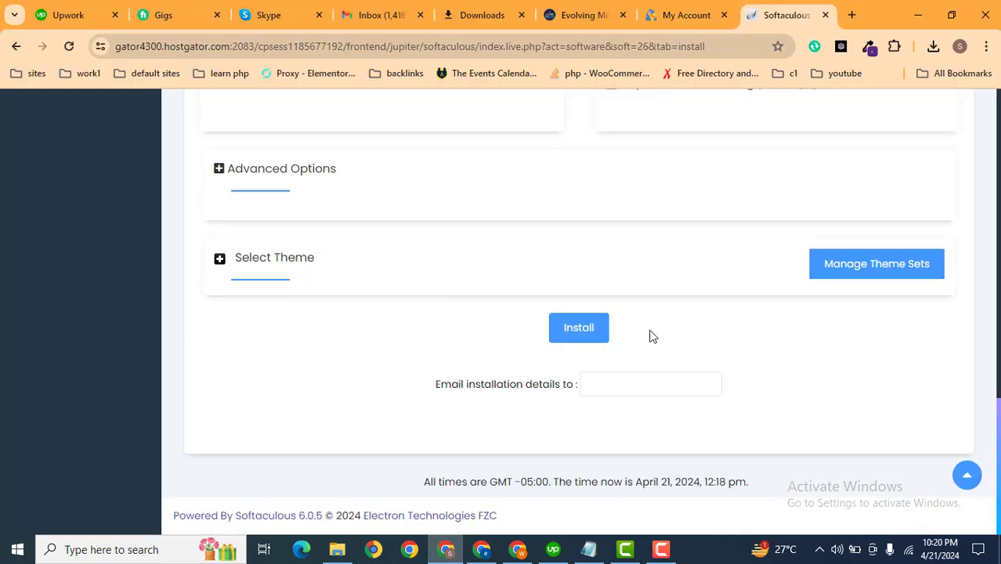